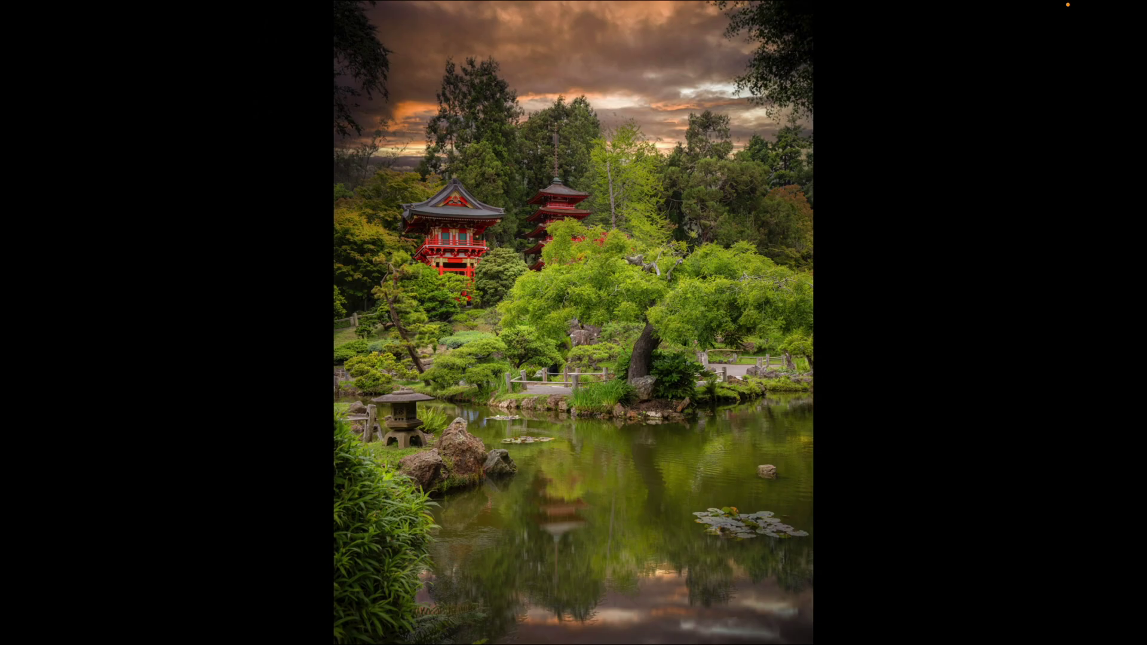
Step: Leave the full-screen view and list the external editors available for the Japanese garden photo
{"action": "key", "text": "Escape"}
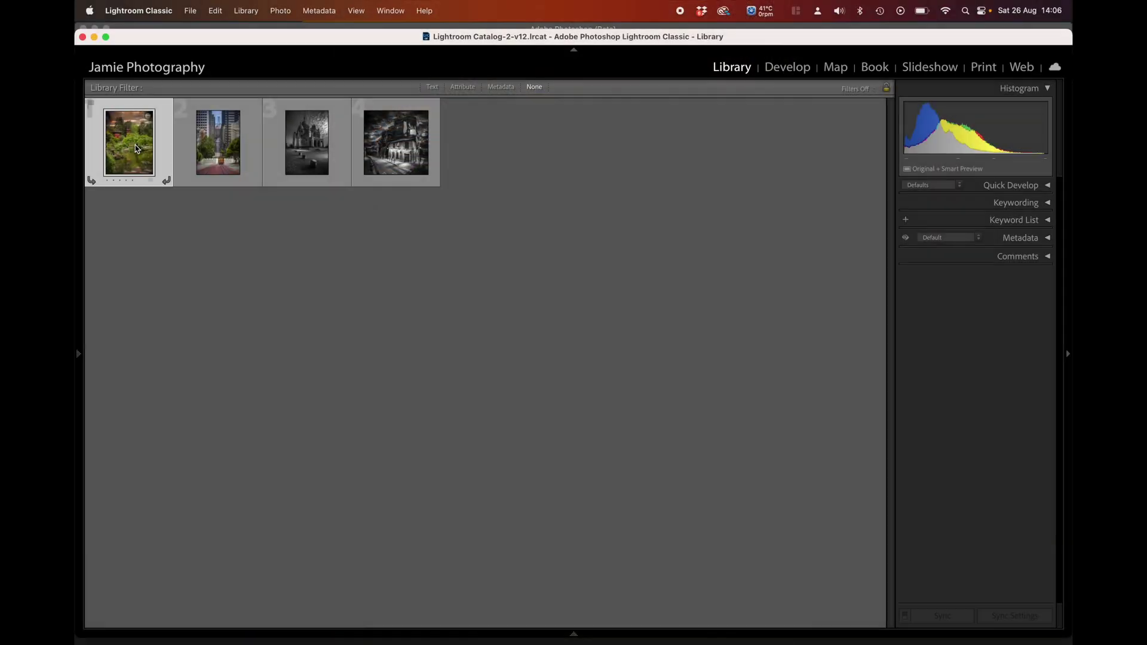
{"action": "right_click", "coordinate": [139, 160]}
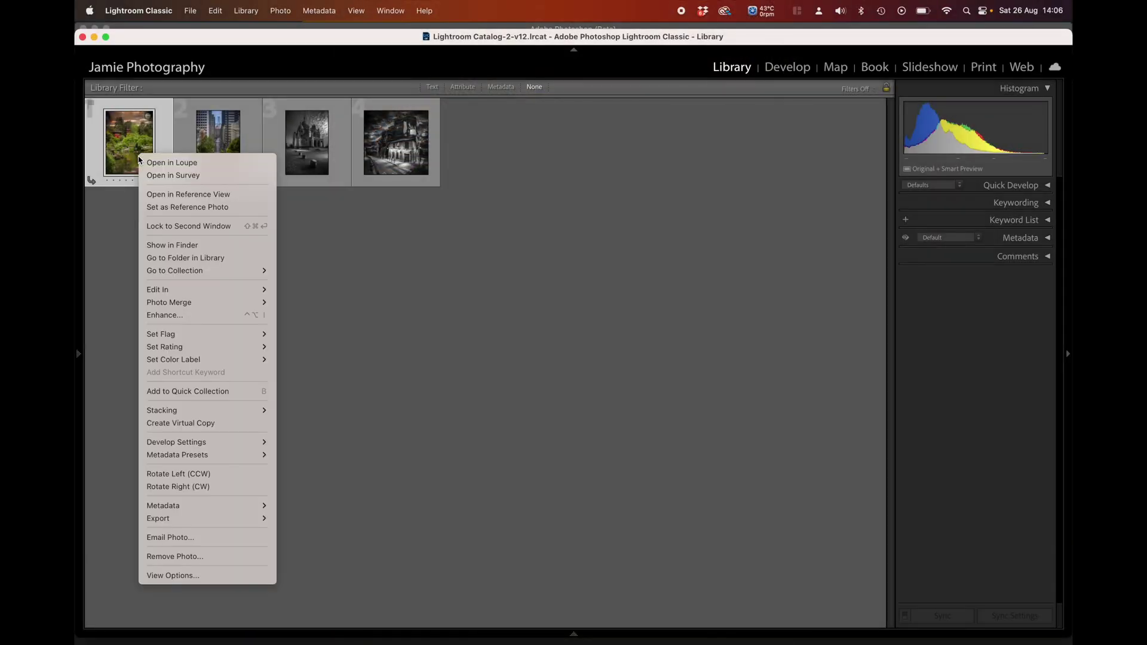
{"action": "mouse_move", "coordinate": [208, 294]}
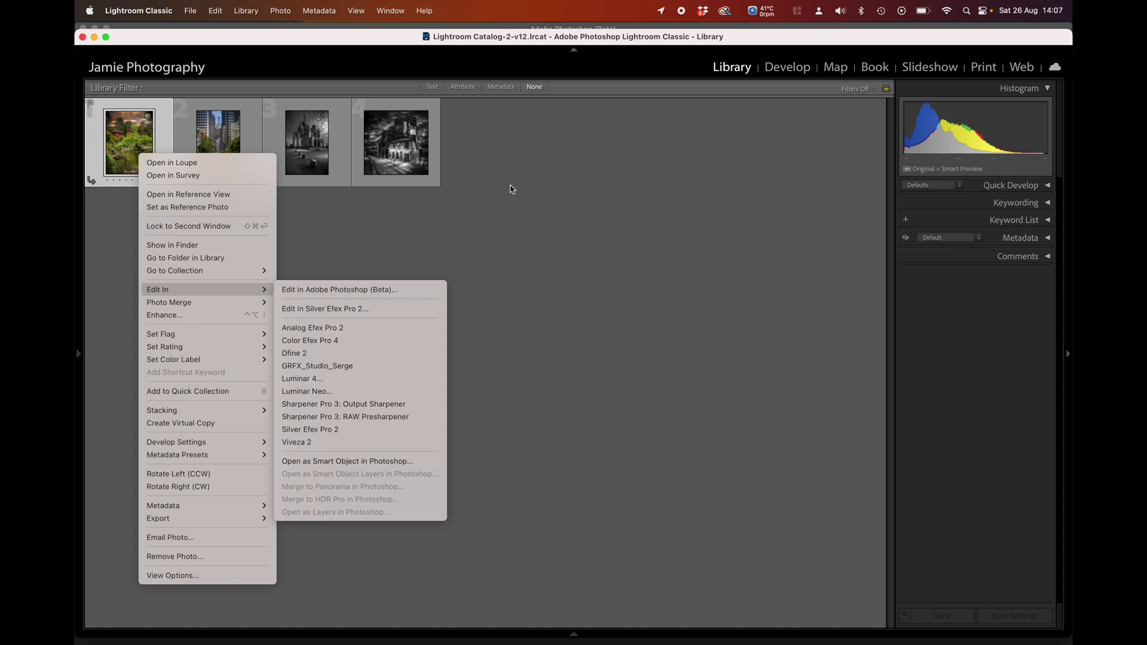
Step: Switch to Creative Cloud, look through all apps and the beta apps, and close its window
{"action": "left_click", "coordinate": [726, 11]}
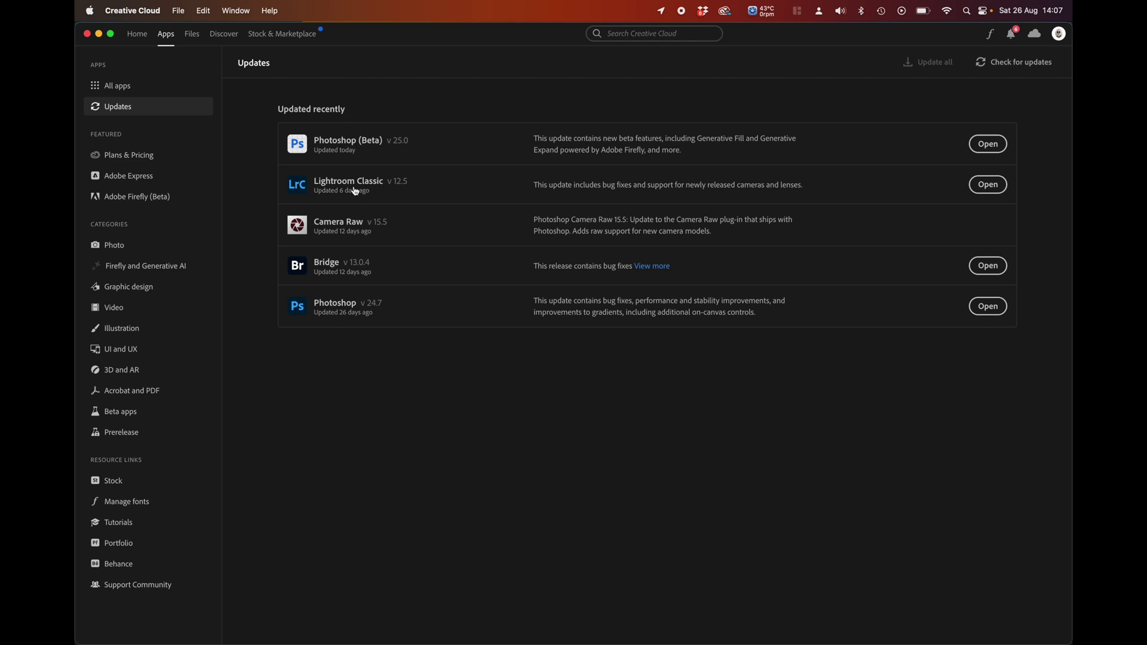
{"action": "left_click", "coordinate": [124, 88]}
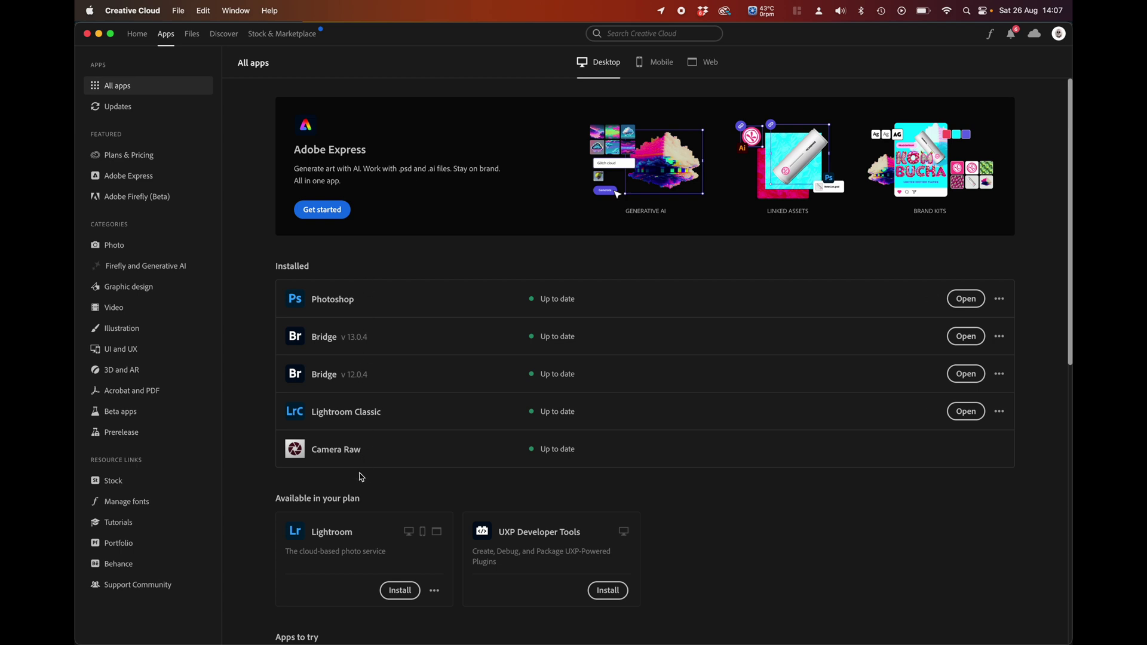
{"action": "left_click", "coordinate": [119, 414]}
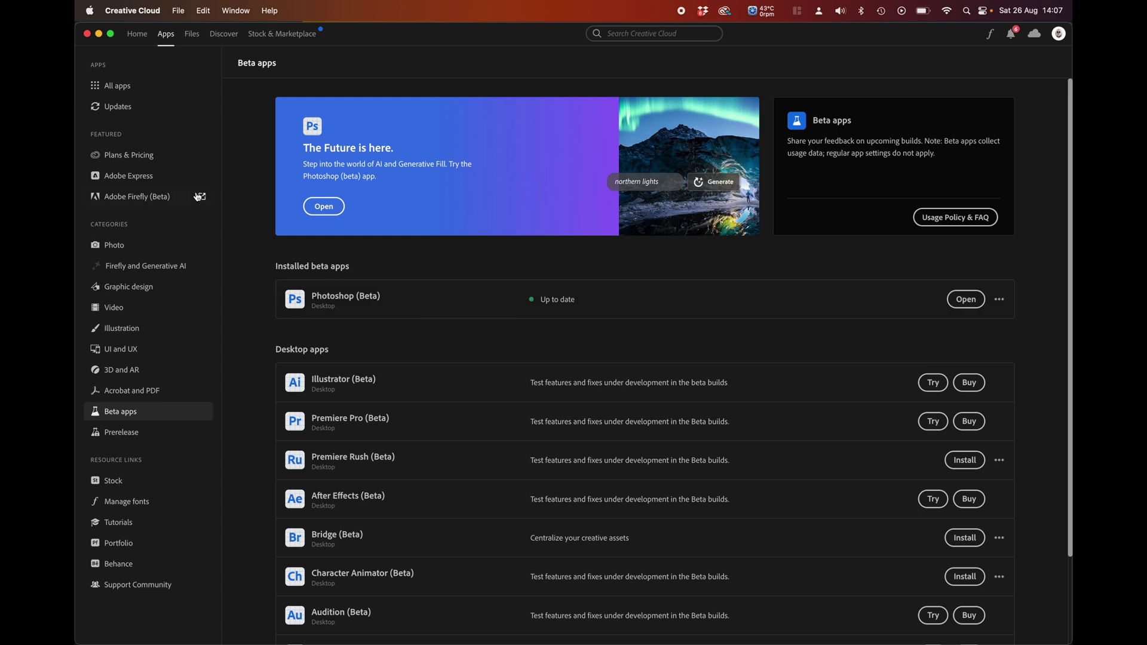
{"action": "left_click", "coordinate": [88, 34]}
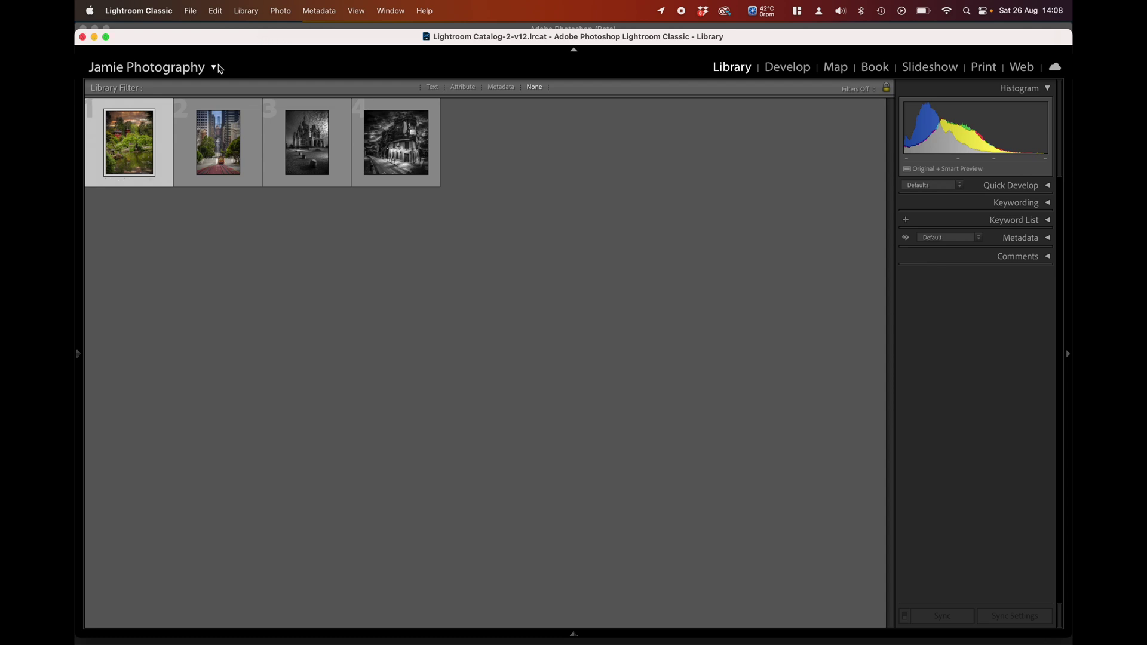
Step: Open the Japanese garden photo in Adobe Photoshop (Beta) as a copy with Lightroom adjustments
{"action": "right_click", "coordinate": [122, 140]}
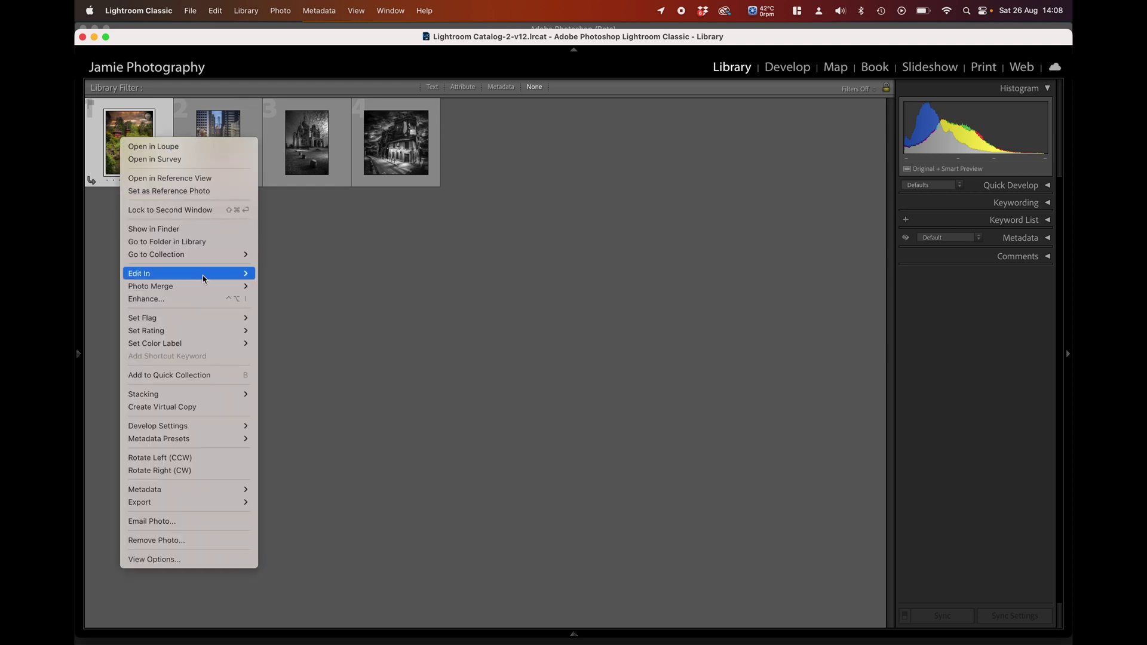
{"action": "mouse_move", "coordinate": [203, 279]}
{"action": "left_click", "coordinate": [300, 276]}
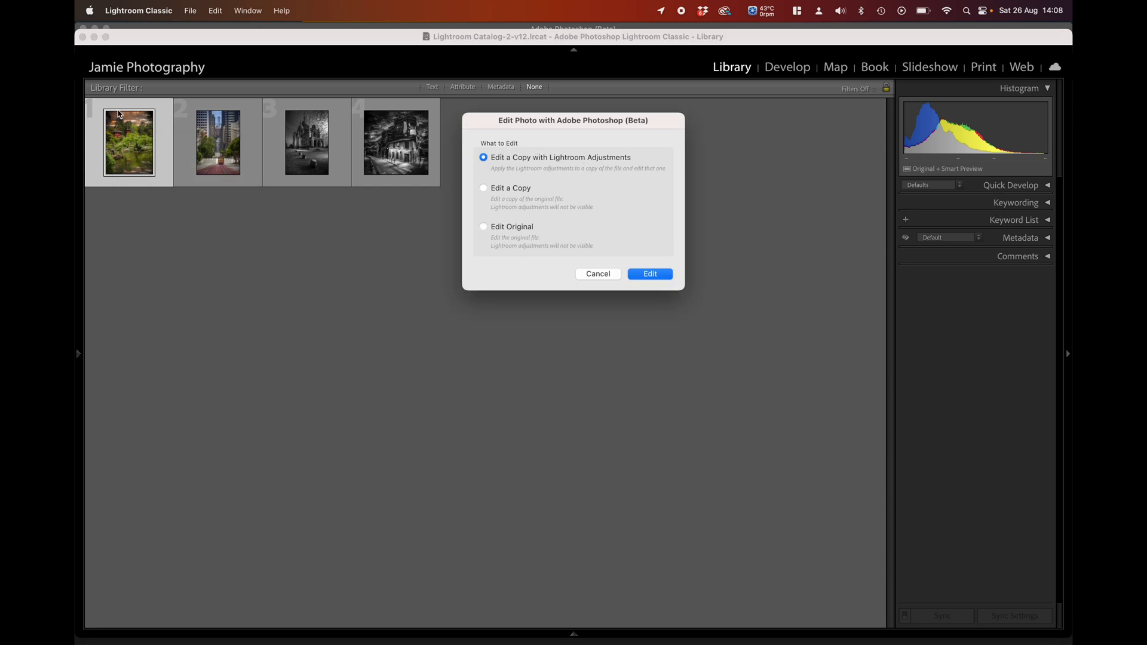
{"action": "left_click", "coordinate": [654, 277]}
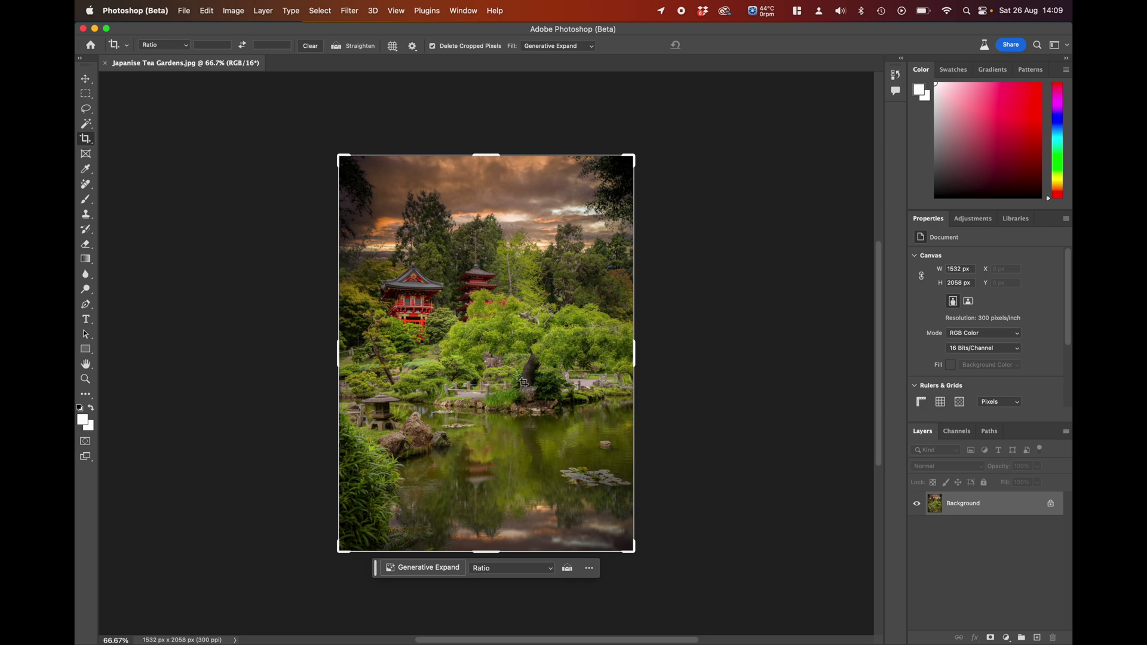
Step: Lasso the lily pads on the pond and run Generative Fill with the prompt "boat"
{"action": "left_click", "coordinate": [86, 109]}
{"action": "mouse_move", "coordinate": [602, 464]}
{"action": "left_mouse_down"}
{"action": "mouse_move", "coordinate": [547, 468]}
{"action": "mouse_move", "coordinate": [586, 493]}
{"action": "mouse_move", "coordinate": [636, 493]}
{"action": "mouse_move", "coordinate": [636, 480]}
{"action": "mouse_move", "coordinate": [602, 464]}
{"action": "left_mouse_up"}
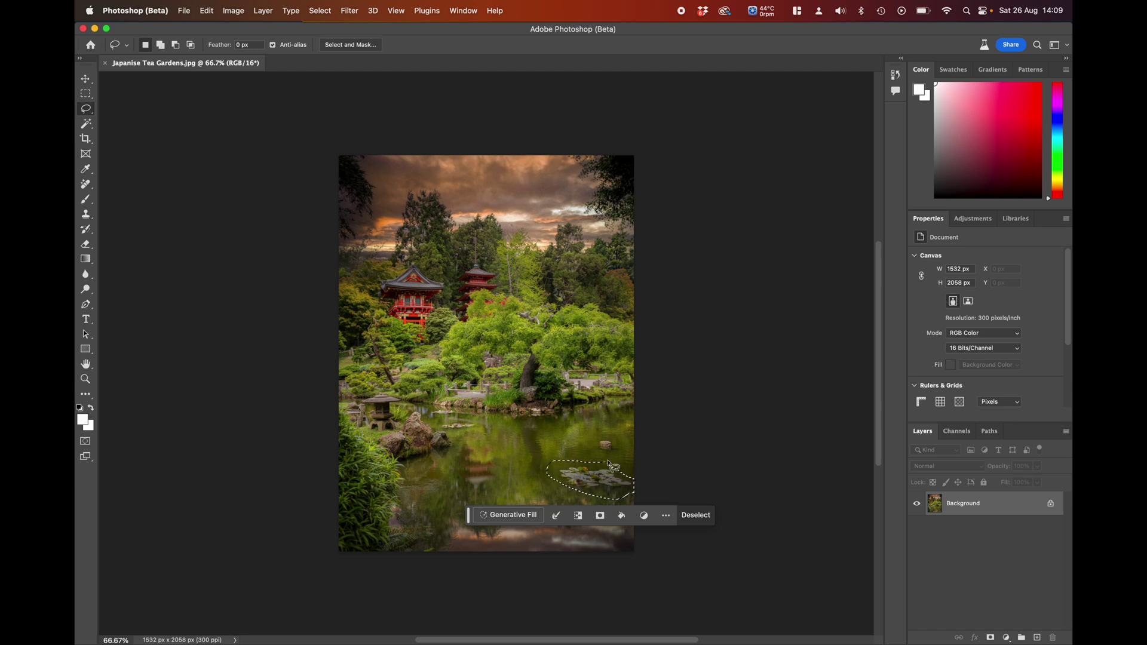
{"action": "left_click", "coordinate": [514, 515]}
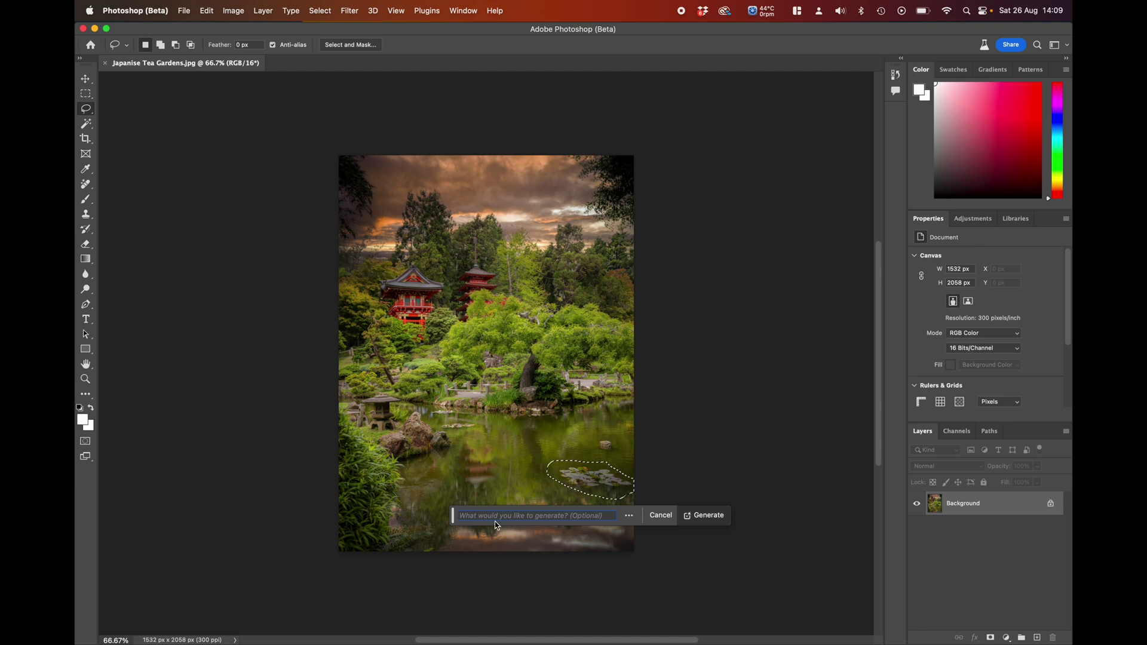
{"action": "type", "text": "boat"}
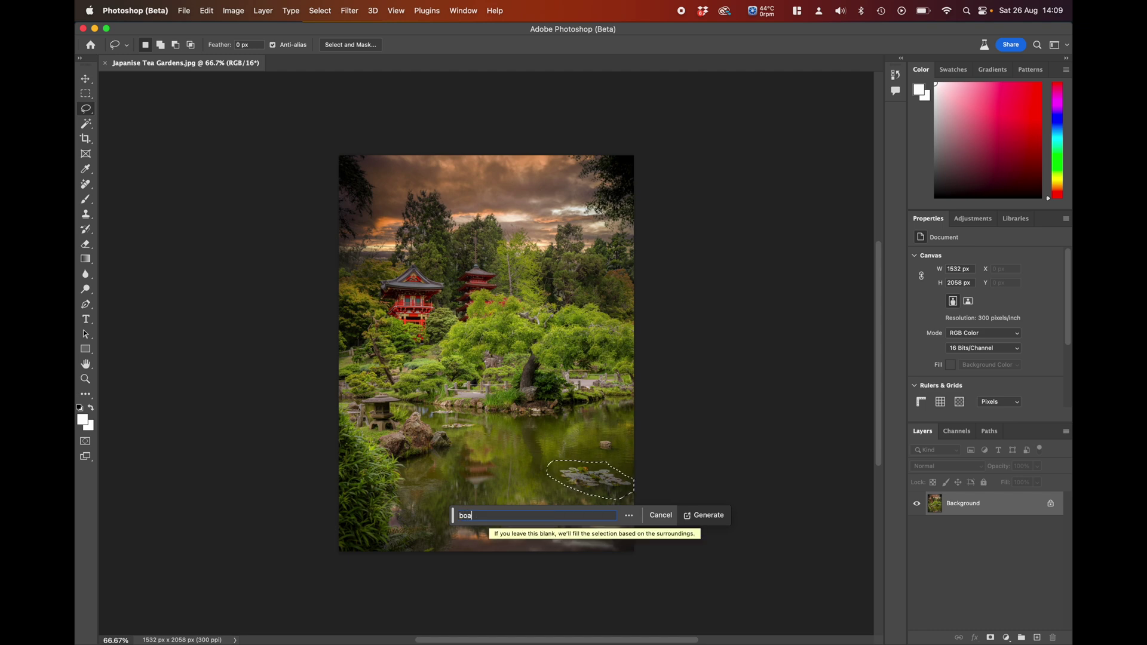
{"action": "left_click", "coordinate": [703, 516]}
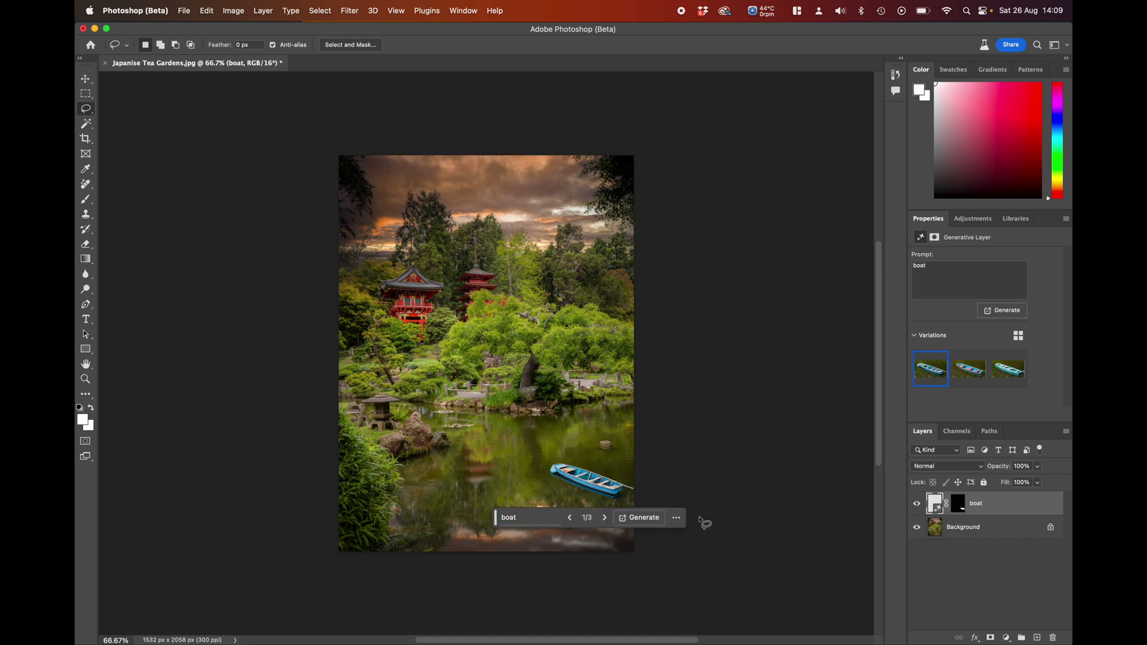
Step: Look through the three boat variations and undo the generated boat along with its selection
{"action": "left_click", "coordinate": [605, 517]}
{"action": "left_click", "coordinate": [605, 517]}
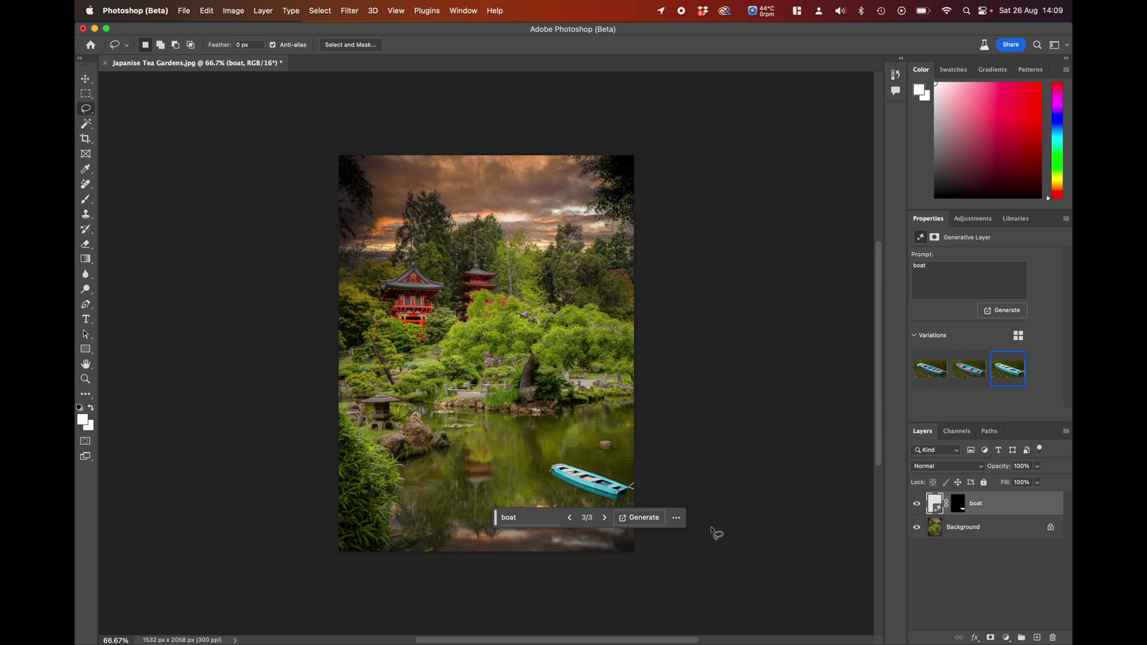
{"action": "key", "text": "super+z"}
{"action": "key", "text": "super+z"}
{"action": "key", "text": "super+z"}
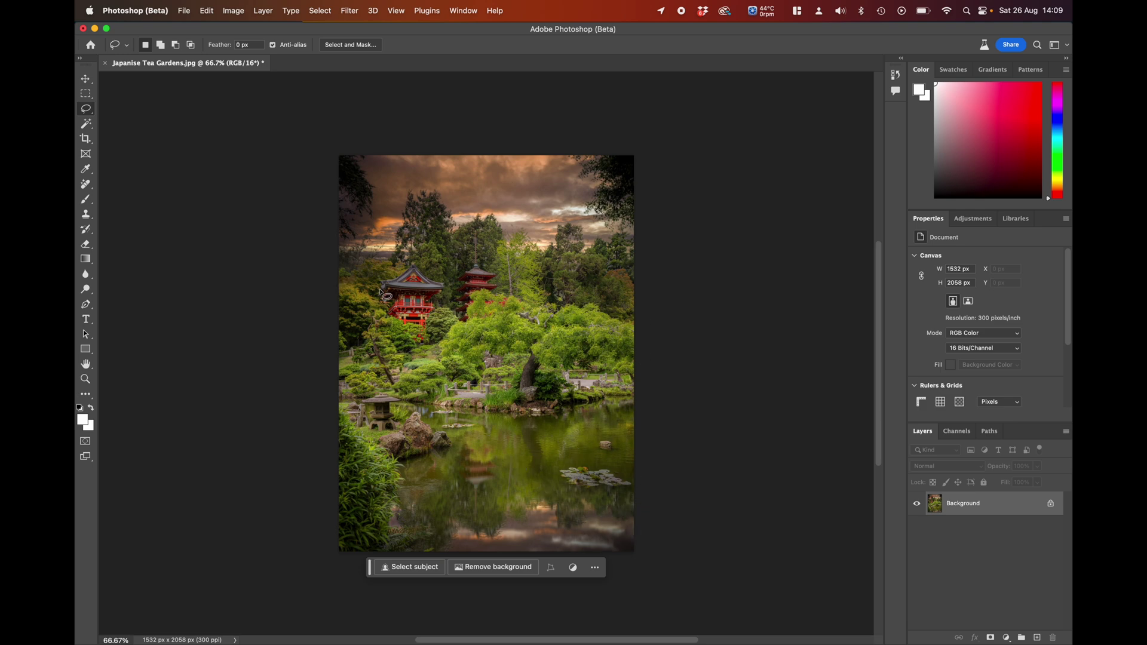
Step: Widen the canvas on both sides to about 2033 px with the Crop tool and run Generative Expand without a prompt
{"action": "left_click", "coordinate": [86, 139]}
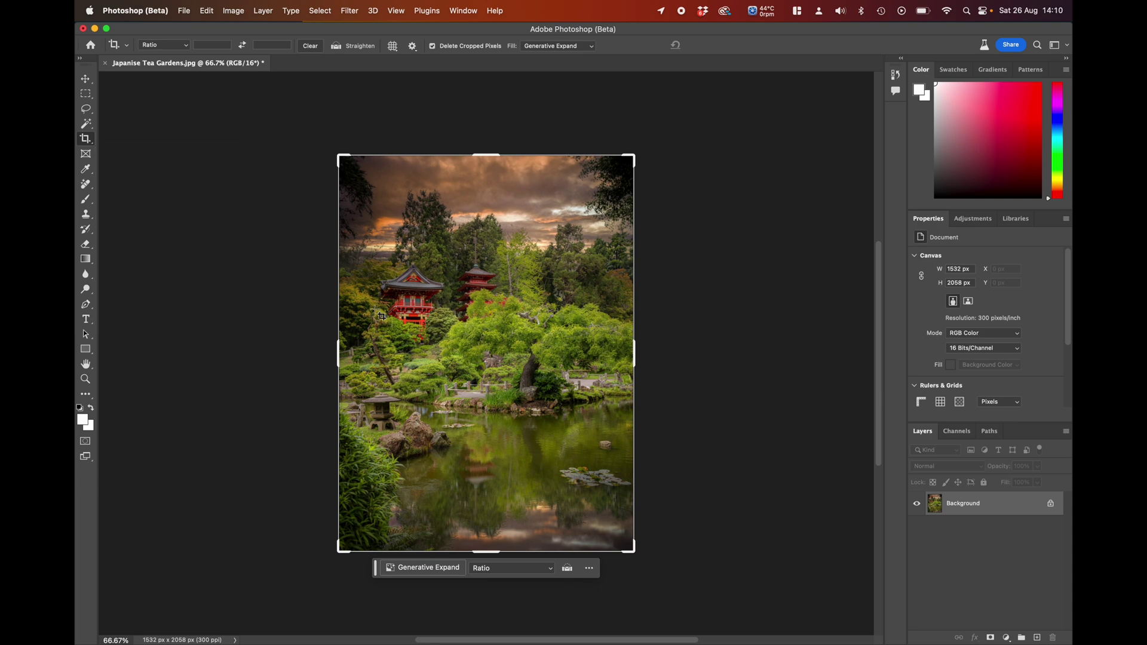
{"action": "left_click_drag", "start_coordinate": [338, 354], "coordinate": [317, 356]}
{"action": "left_click_drag", "start_coordinate": [659, 353], "coordinate": [685, 357]}
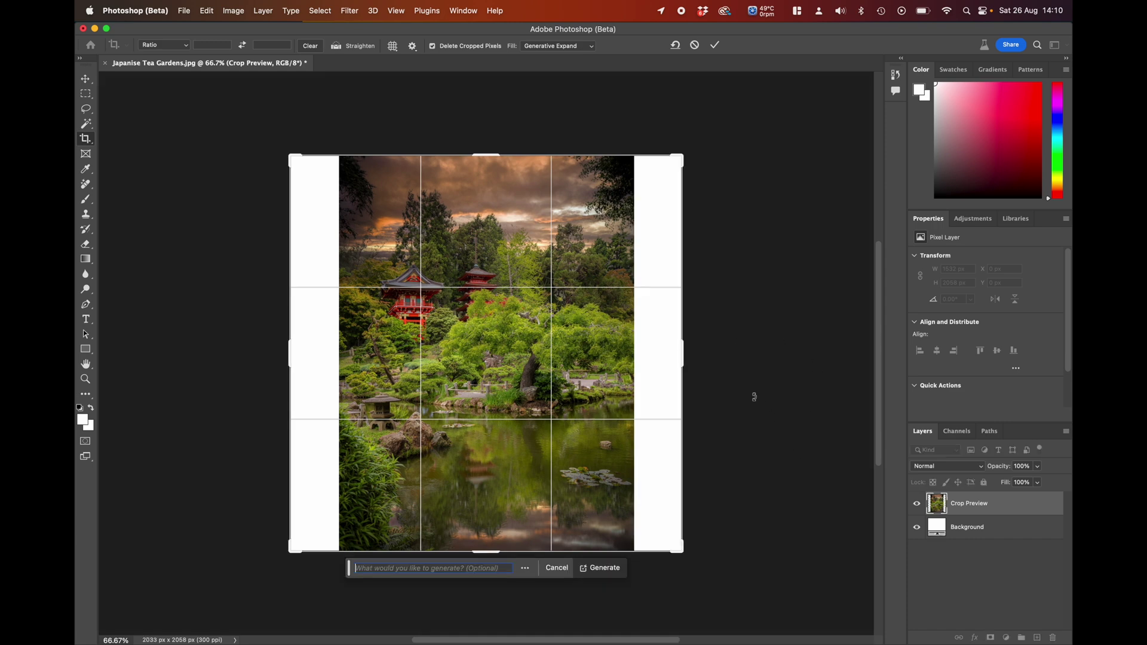
{"action": "left_click", "coordinate": [685, 357]}
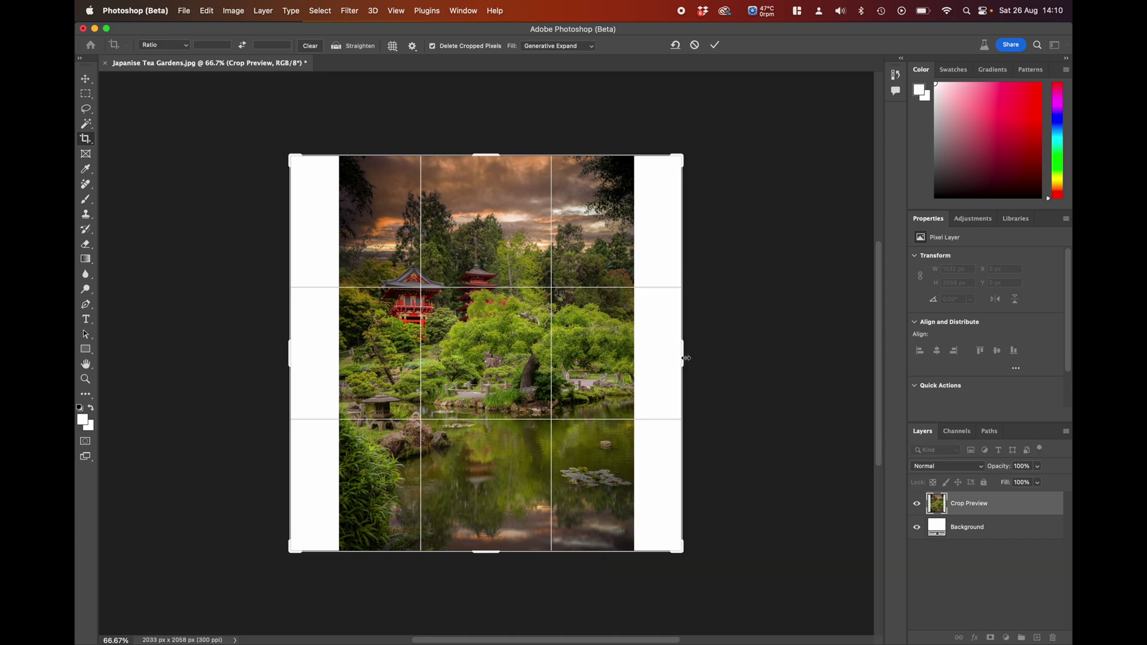
{"action": "left_click_drag", "start_coordinate": [687, 358], "coordinate": [686, 360]}
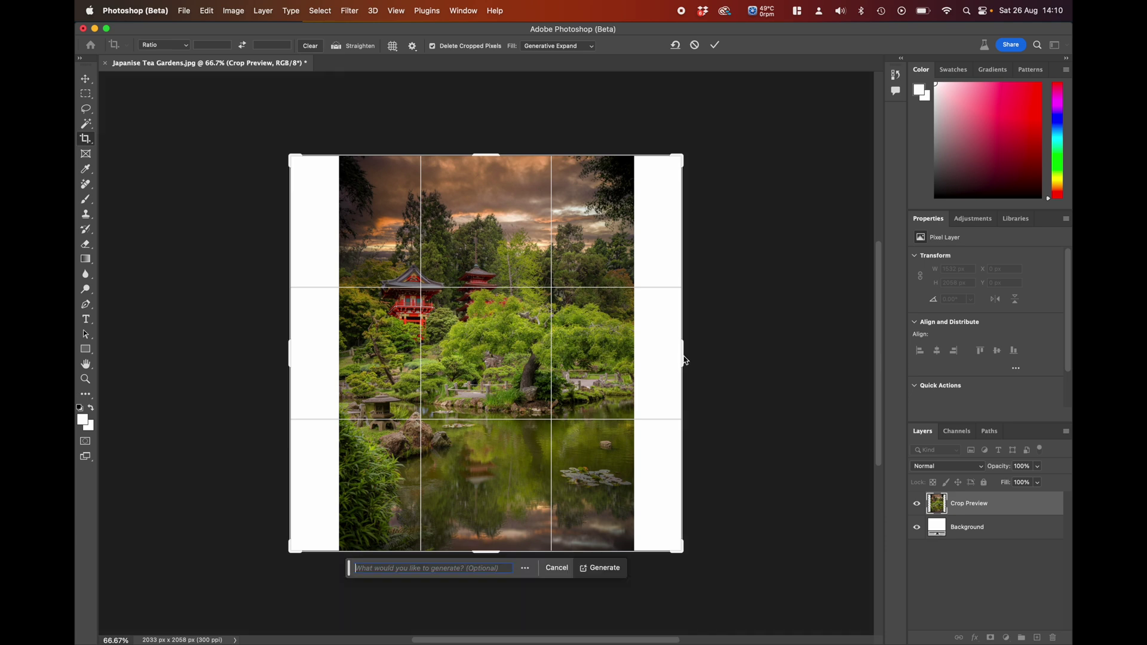
{"action": "left_click", "coordinate": [600, 572]}
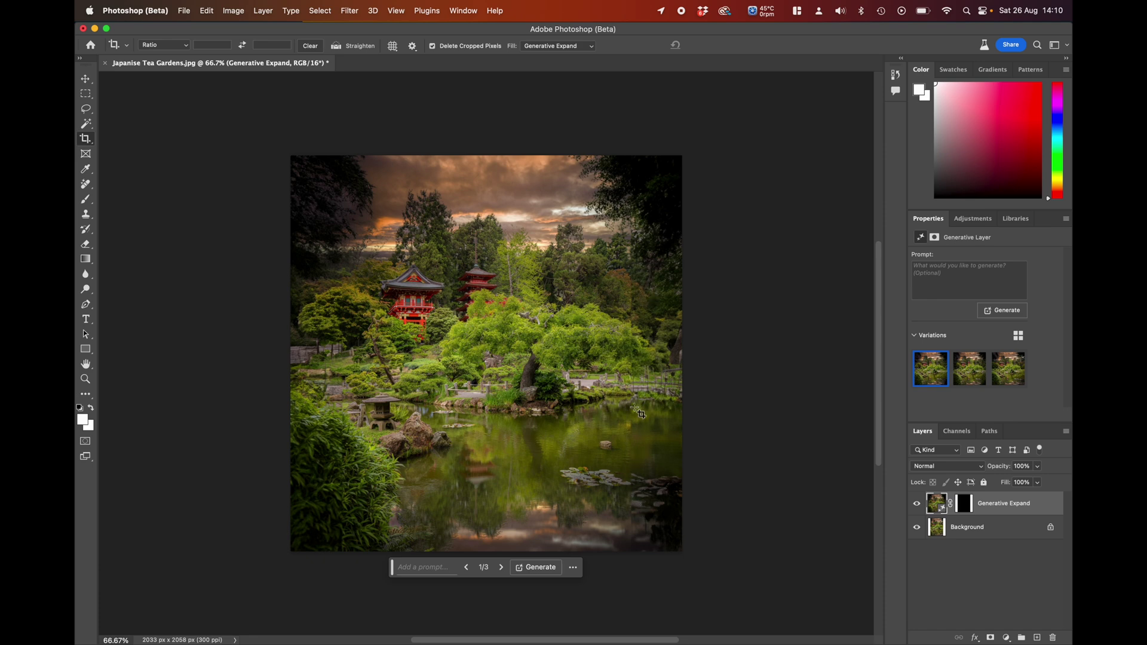
Step: Review the second and third expansion variations and generate another set without a prompt
{"action": "left_click", "coordinate": [502, 569]}
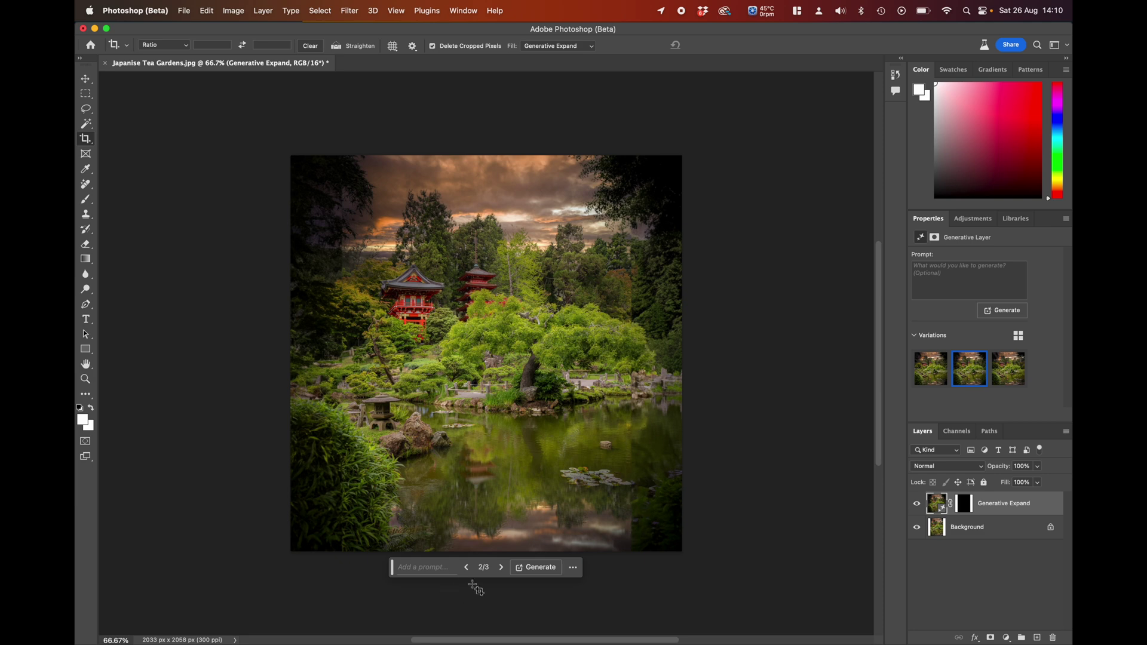
{"action": "left_click", "coordinate": [502, 568]}
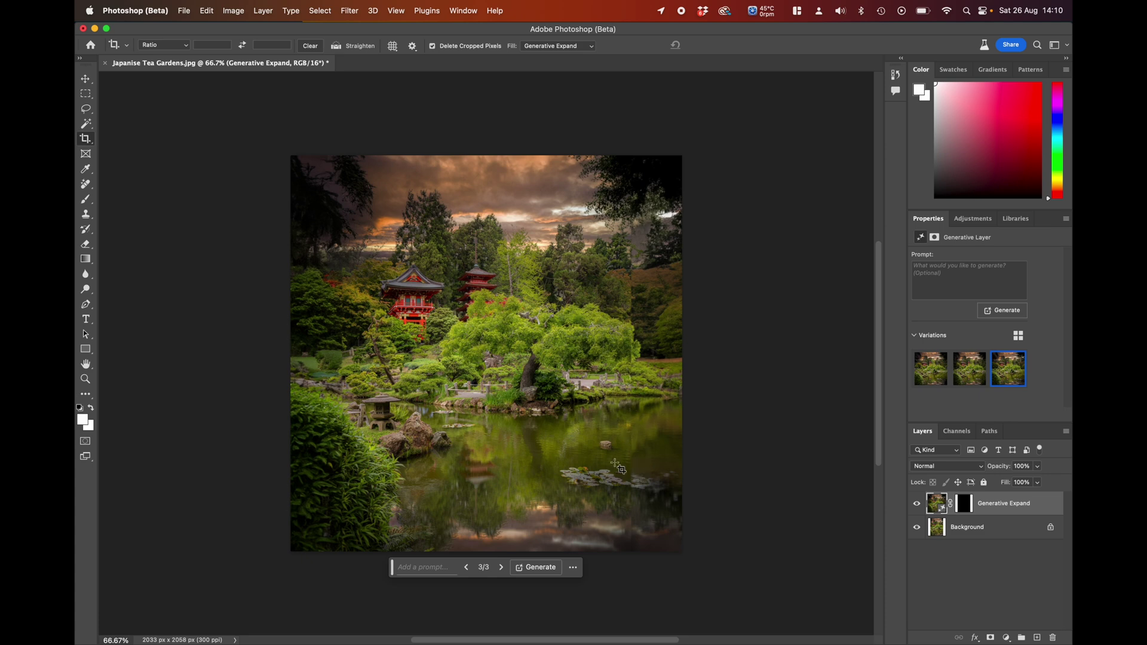
{"action": "left_click", "coordinate": [538, 569]}
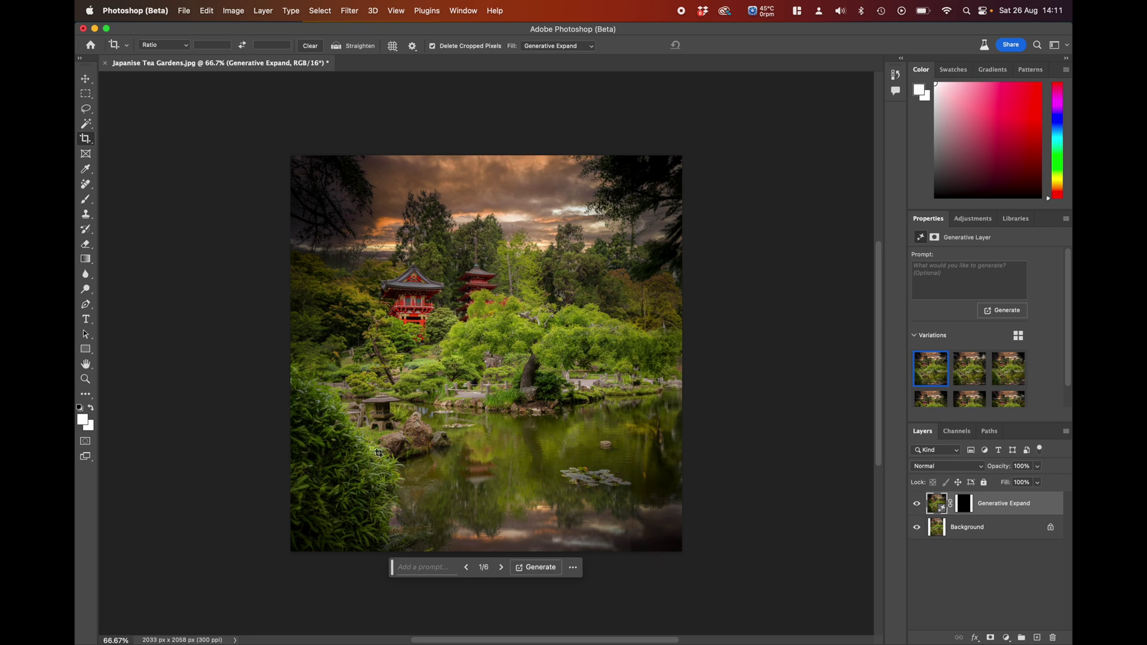
Step: Compare the six expansion variations, choose the first one, and merge the visible layers
{"action": "left_click", "coordinate": [501, 573]}
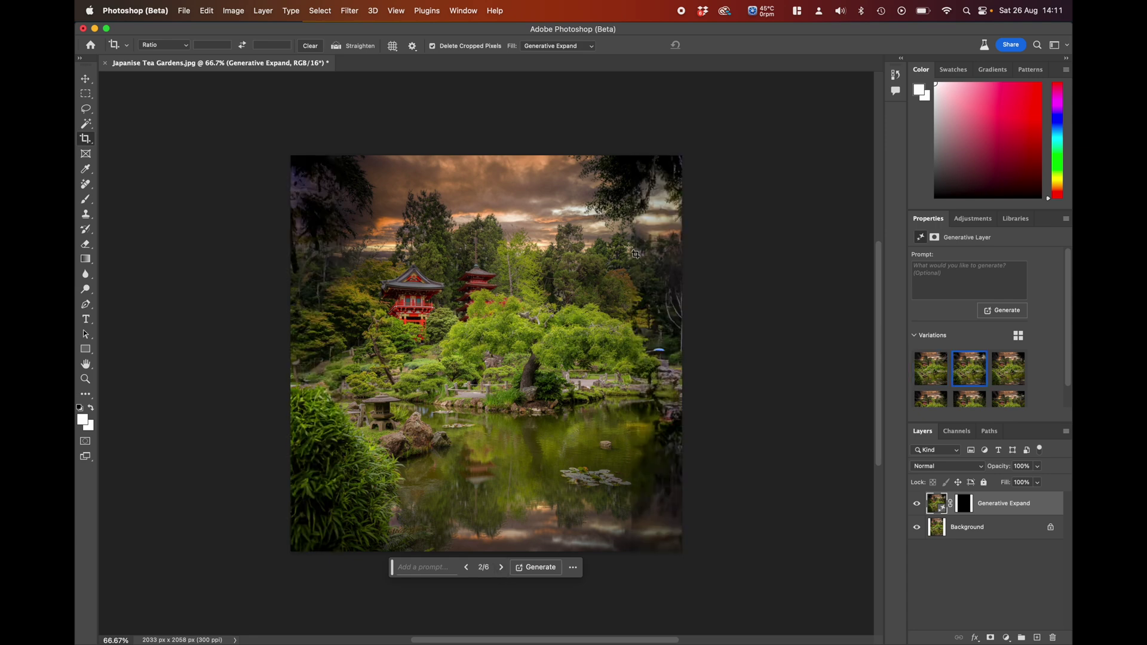
{"action": "left_click", "coordinate": [502, 570]}
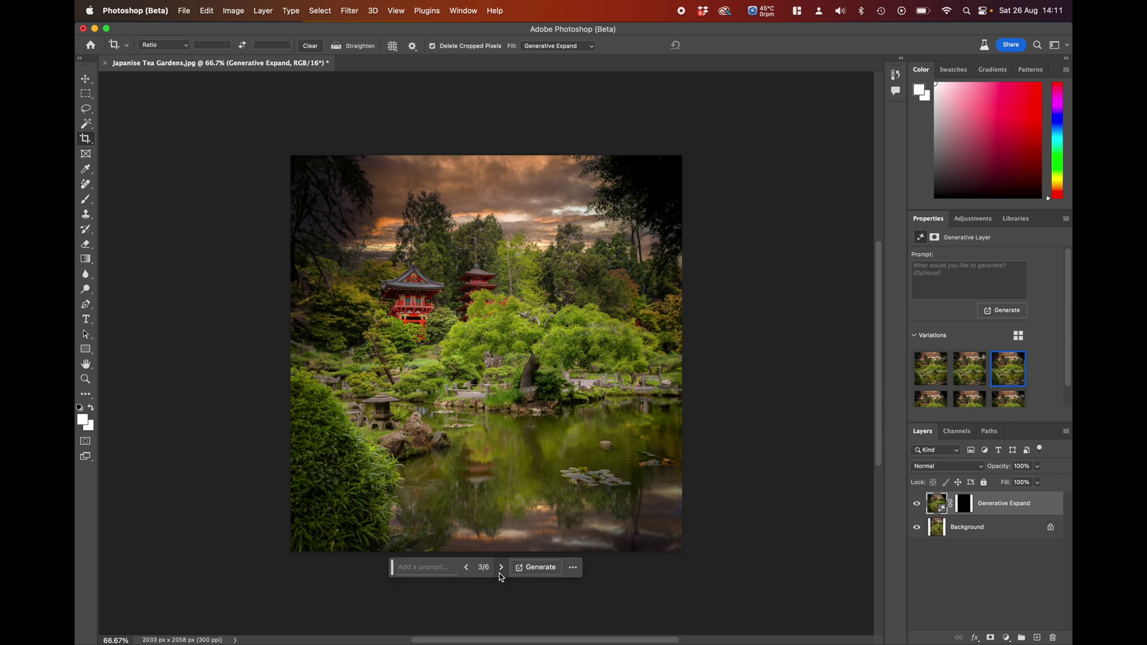
{"action": "left_click", "coordinate": [501, 574]}
{"action": "left_click", "coordinate": [501, 574]}
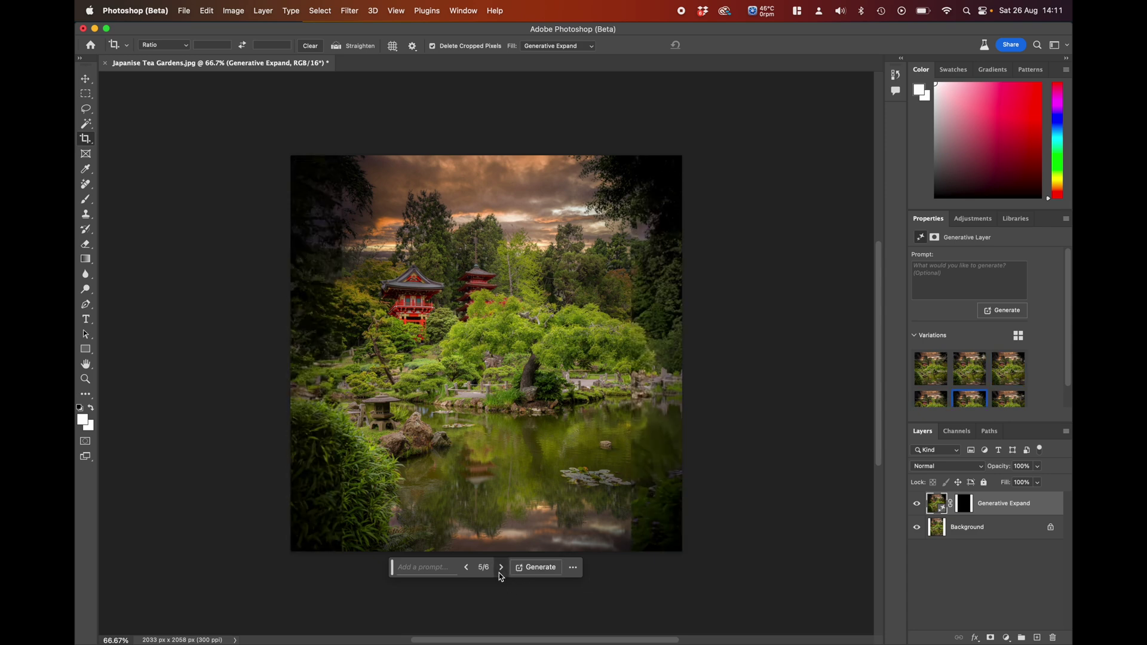
{"action": "left_click", "coordinate": [501, 573]}
{"action": "left_click", "coordinate": [501, 575]}
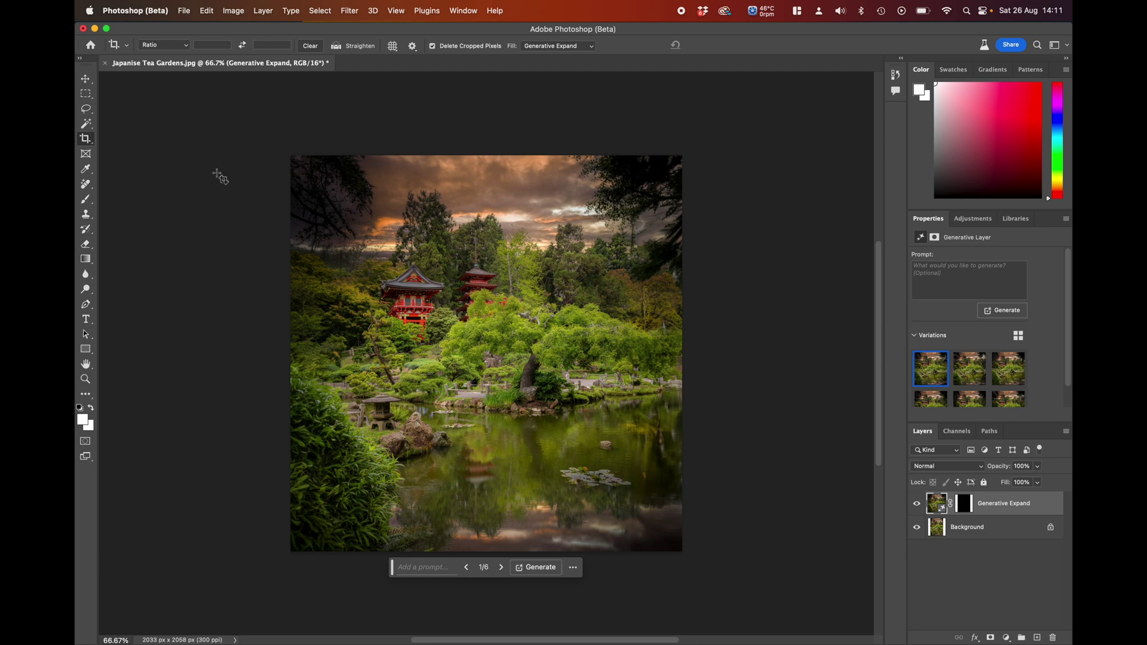
{"action": "right_click", "coordinate": [1029, 514]}
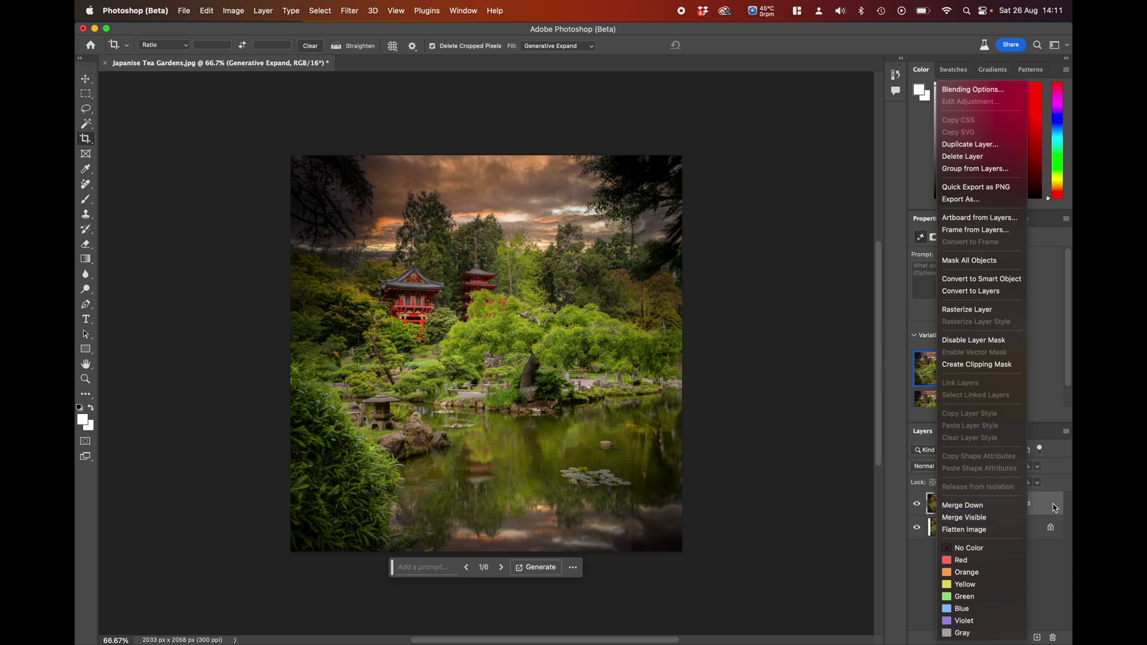
{"action": "left_click", "coordinate": [986, 516]}
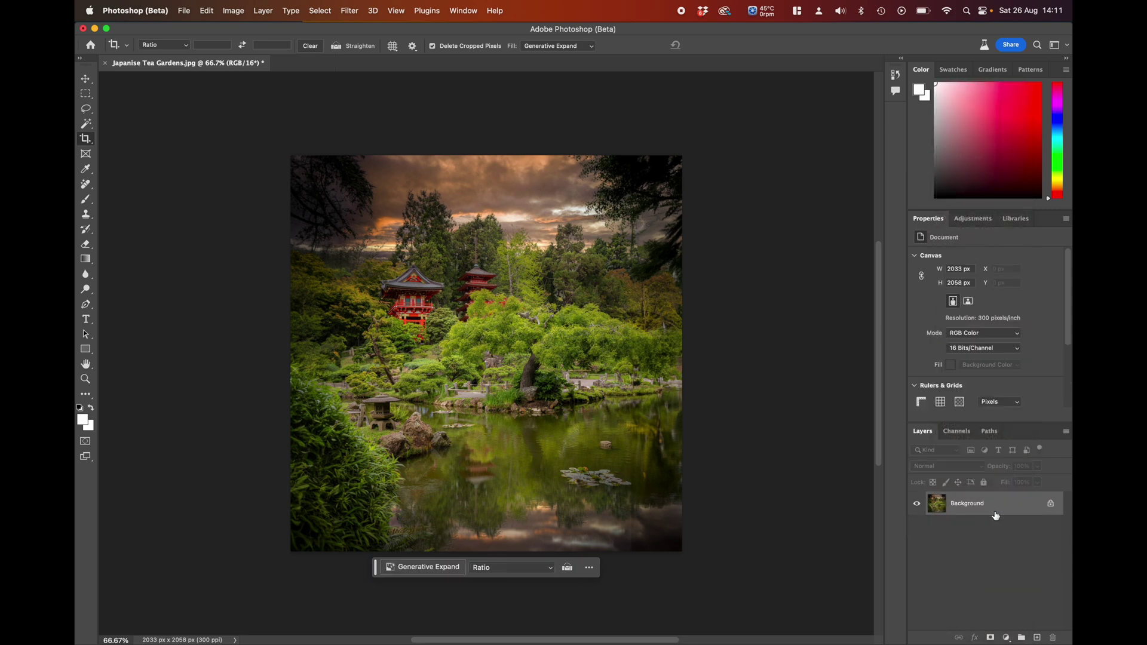
Step: Reduce the Remove tool's size to 45 and brush over the vertical seam in the pond reflection below the lily pads
{"action": "left_click", "coordinate": [85, 184]}
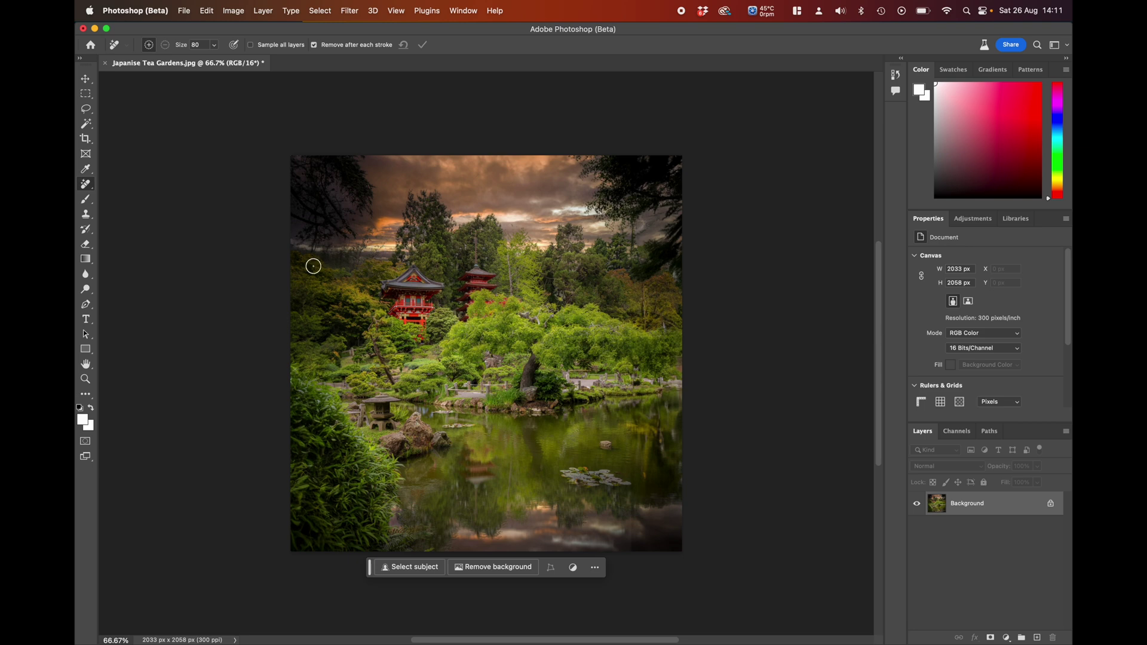
{"action": "left_click", "coordinate": [91, 191]}
{"action": "left_click", "coordinate": [133, 193]}
{"action": "key", "text": "bracketleft"}
{"action": "key", "text": "bracketleft"}
{"action": "key", "text": "bracketleft"}
{"action": "key", "text": "bracketleft"}
{"action": "left_click_drag", "start_coordinate": [631, 449], "coordinate": [630, 562]}
Step: Switch to Lightroom Classic and send the San Francisco California Street photo to Photoshop (Beta) for editing
{"action": "mouse_move", "coordinate": [604, 644]}
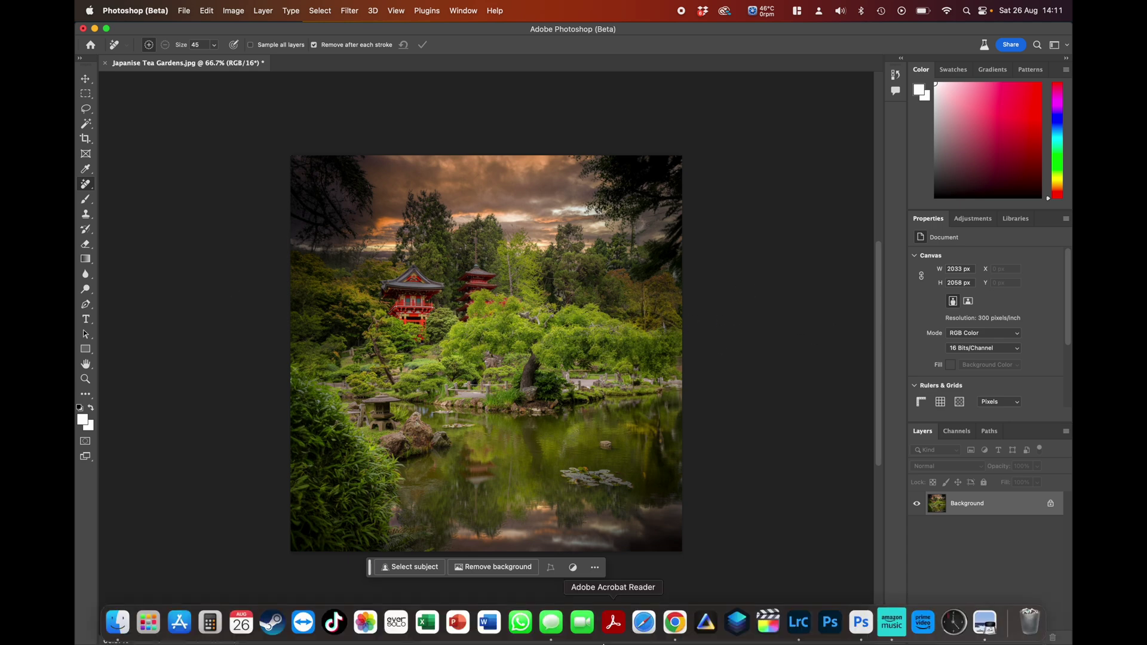
{"action": "left_click", "coordinate": [805, 630]}
{"action": "left_click", "coordinate": [221, 165]}
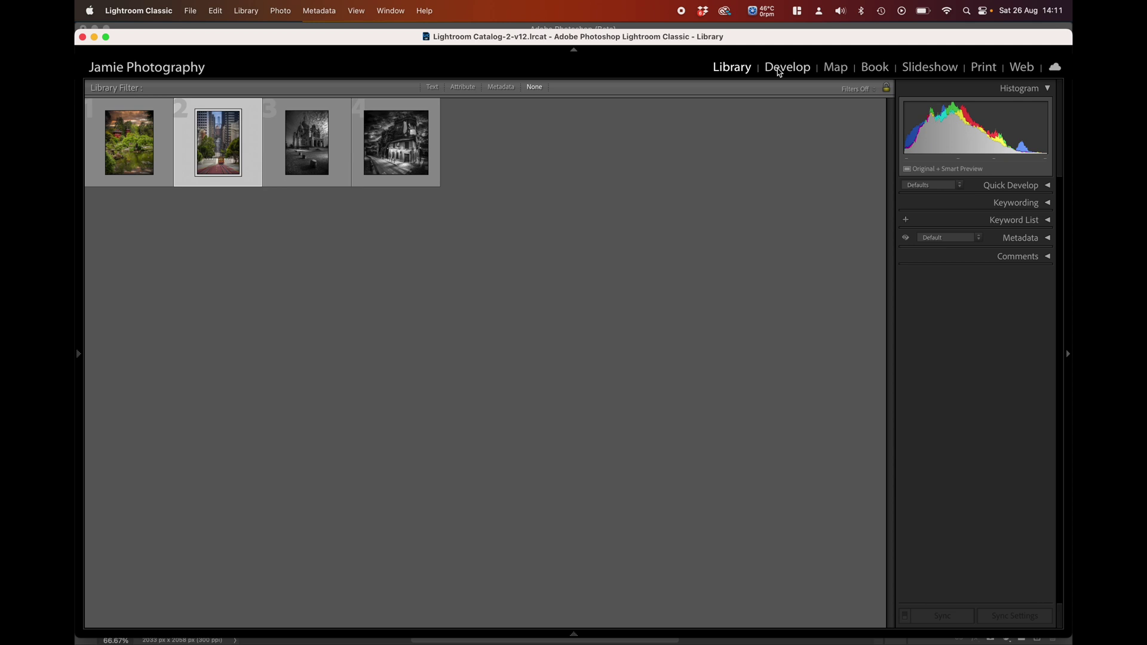
{"action": "right_click", "coordinate": [200, 147]}
{"action": "mouse_move", "coordinate": [307, 277]}
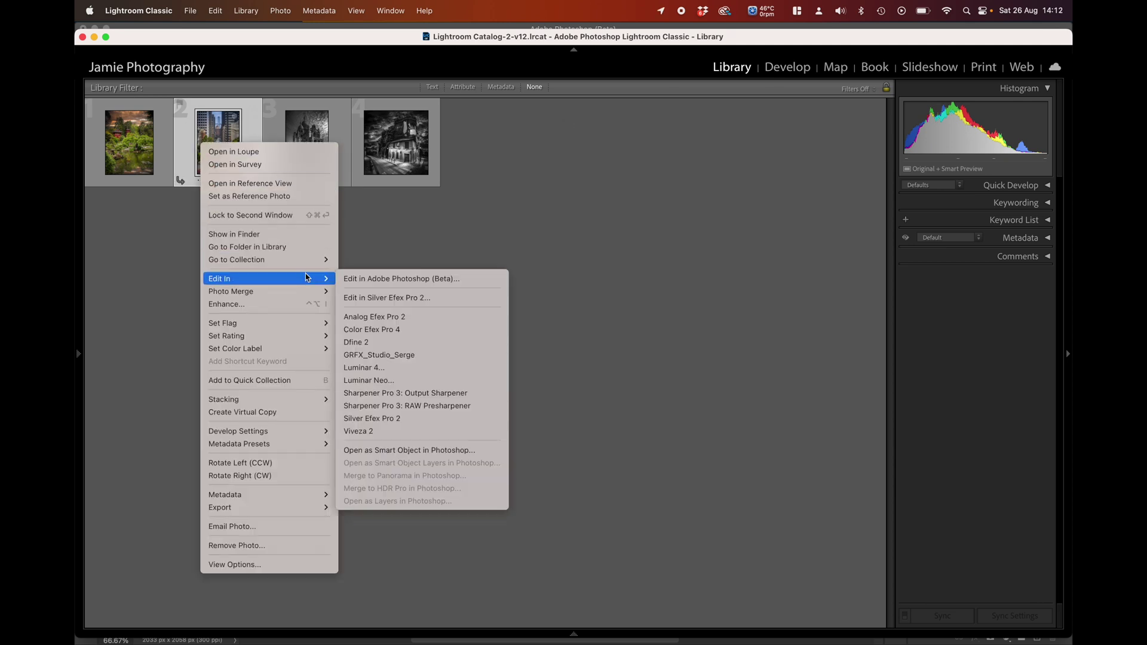
{"action": "left_click", "coordinate": [373, 280]}
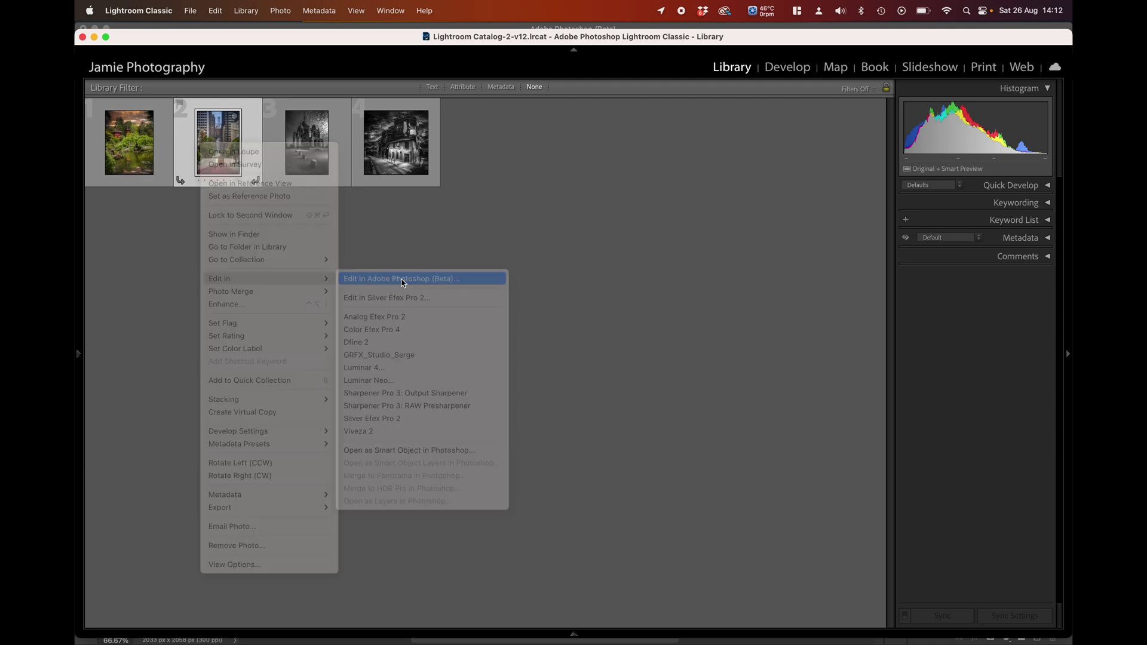
{"action": "left_click", "coordinate": [651, 274]}
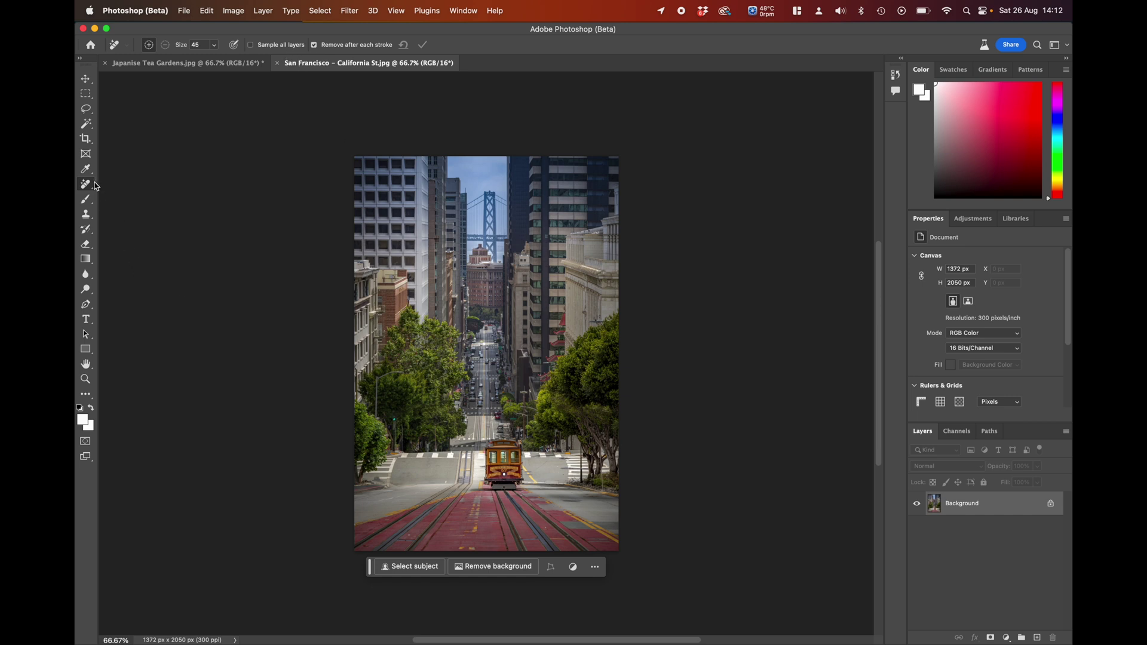
Step: Widen the street photo's canvas on both sides to about 2033 px with the Crop tool and run Generative Expand without a prompt
{"action": "left_click", "coordinate": [85, 142]}
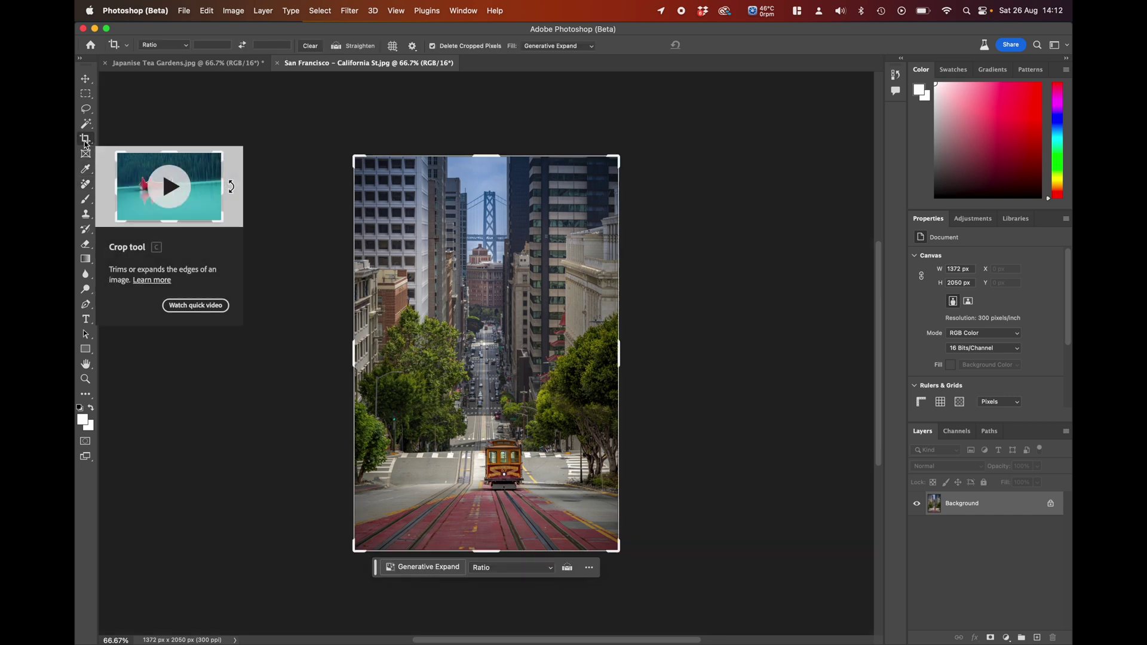
{"action": "left_click_drag", "start_coordinate": [354, 354], "coordinate": [323, 354]}
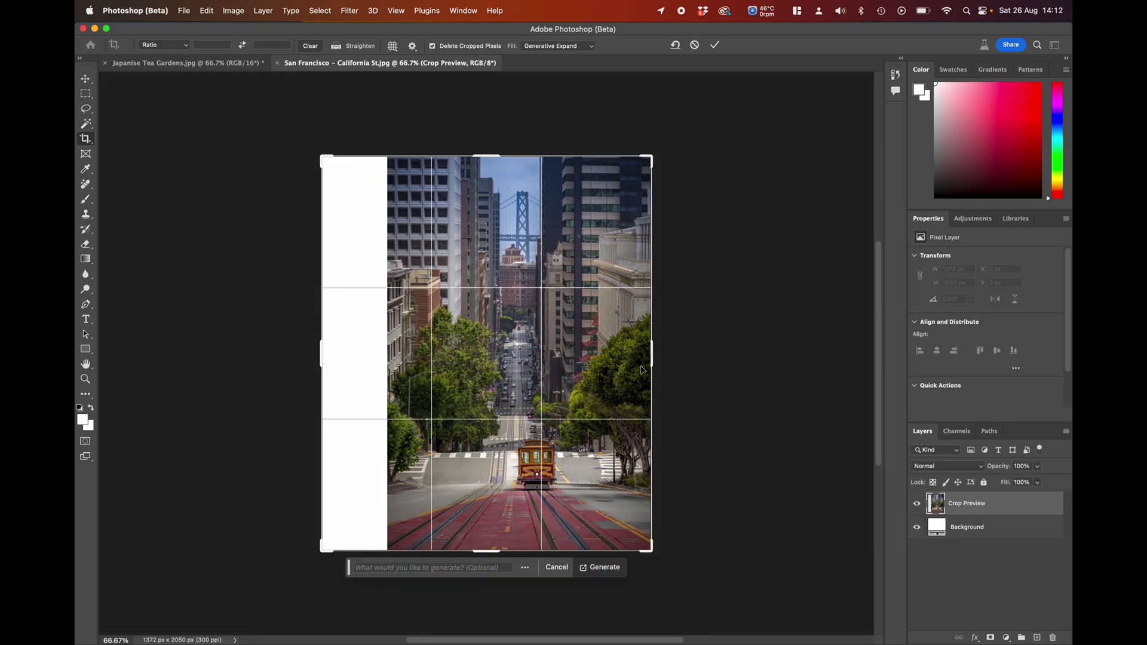
{"action": "left_click_drag", "start_coordinate": [652, 355], "coordinate": [683, 356]}
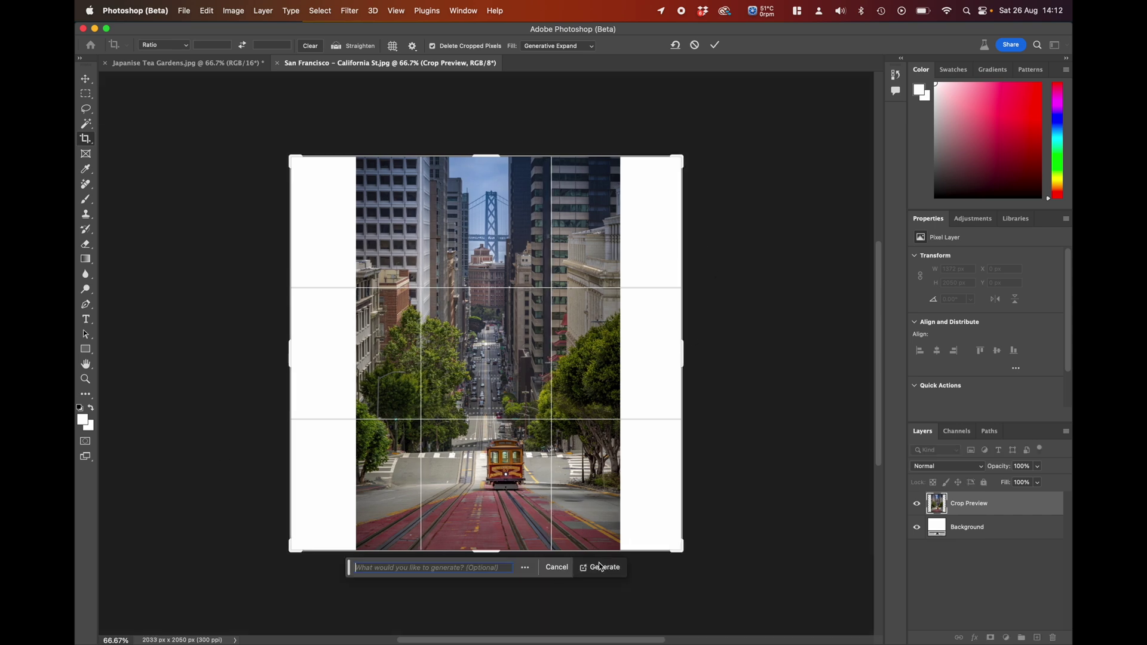
{"action": "left_click", "coordinate": [599, 565]}
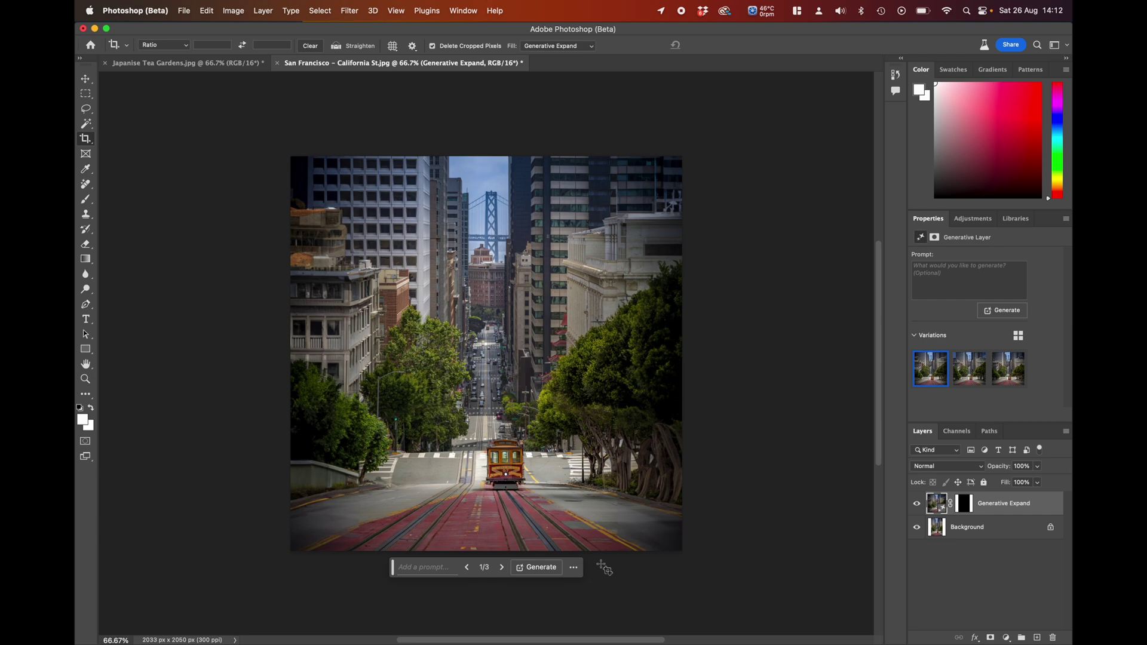
Step: Review the three expansion variations of the street scene and generate another set without a prompt
{"action": "left_click", "coordinate": [501, 568]}
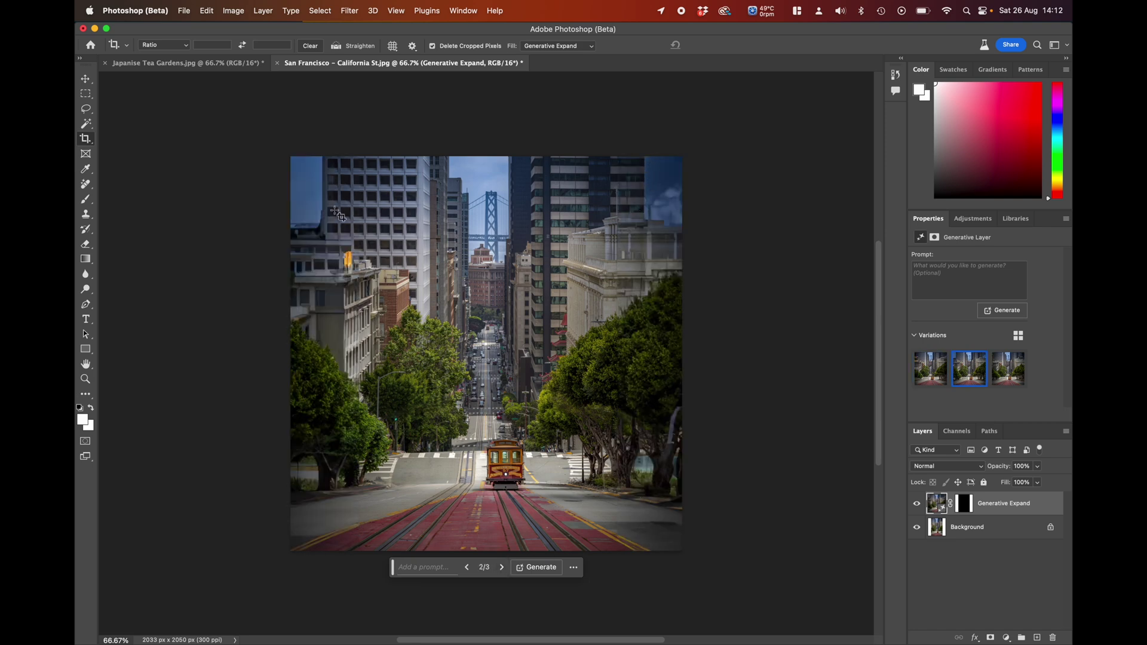
{"action": "left_click", "coordinate": [501, 568]}
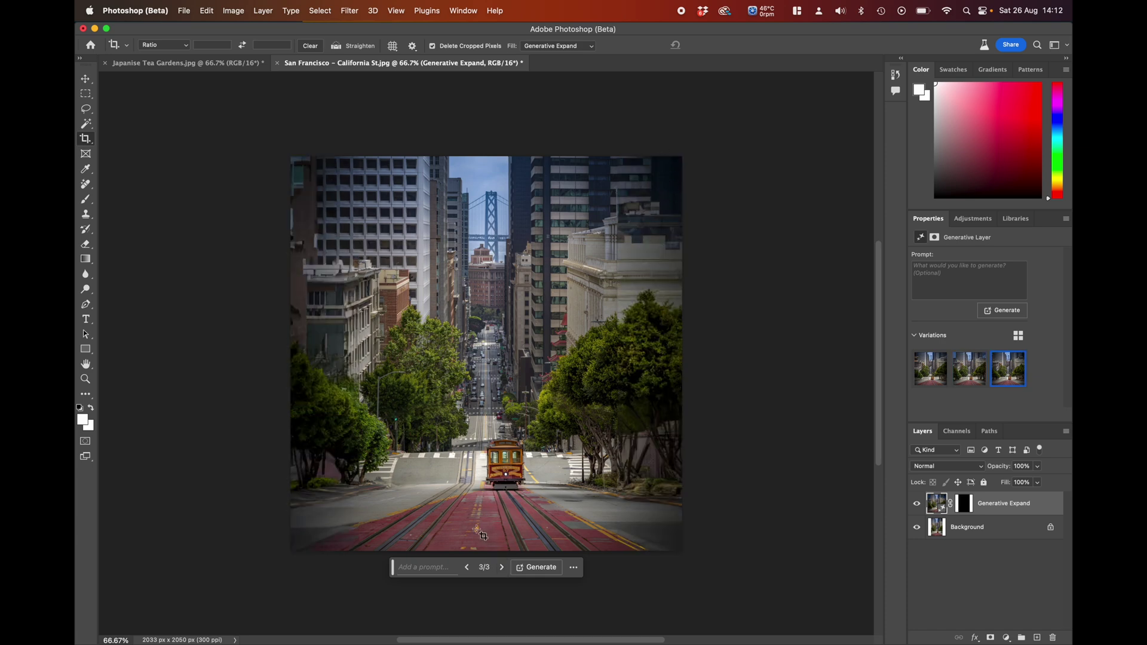
{"action": "left_click", "coordinate": [502, 569]}
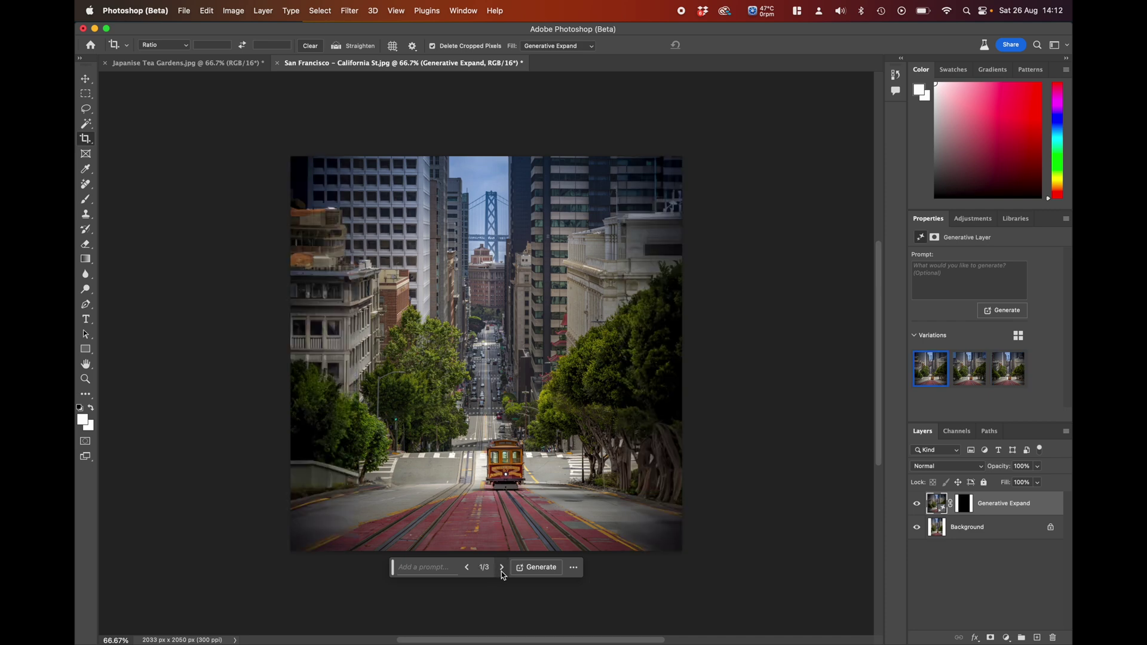
{"action": "left_click", "coordinate": [537, 568]}
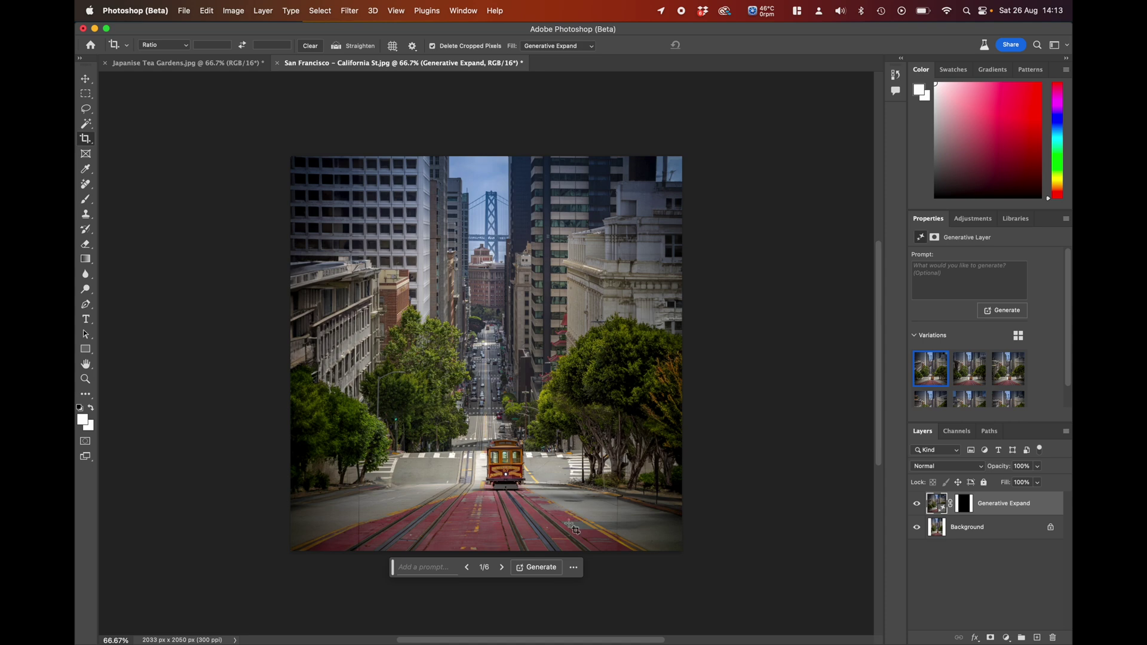
Step: Compare the new expansion variations with the earlier ones, choose the fourth of six, and merge the visible layers
{"action": "left_click", "coordinate": [502, 567]}
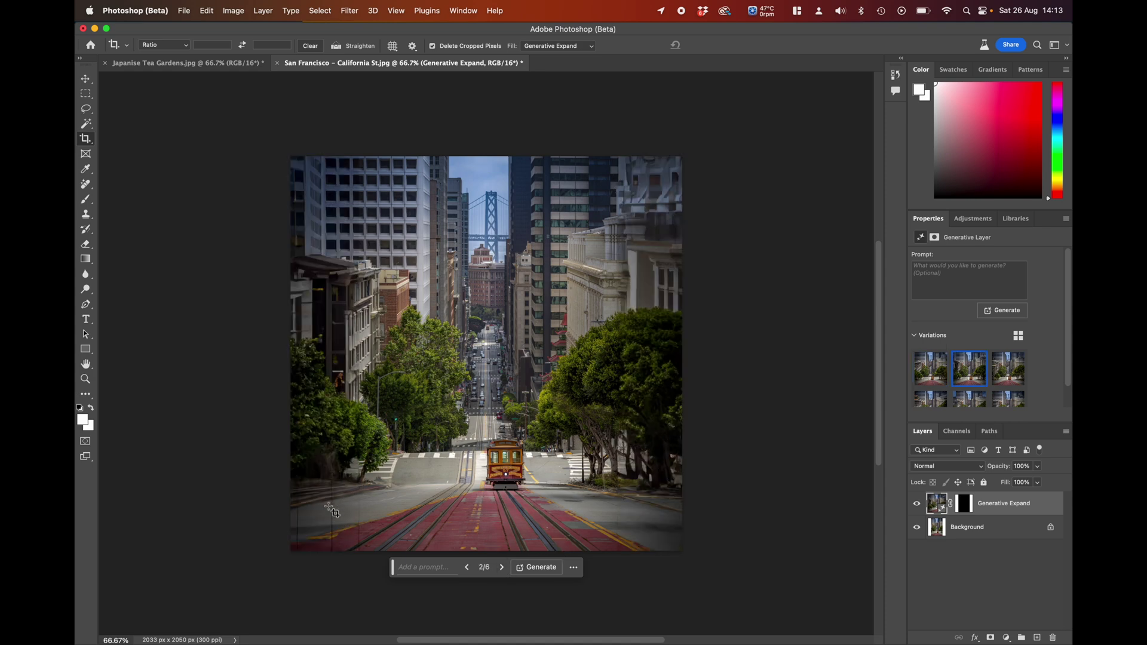
{"action": "left_click", "coordinate": [502, 567]}
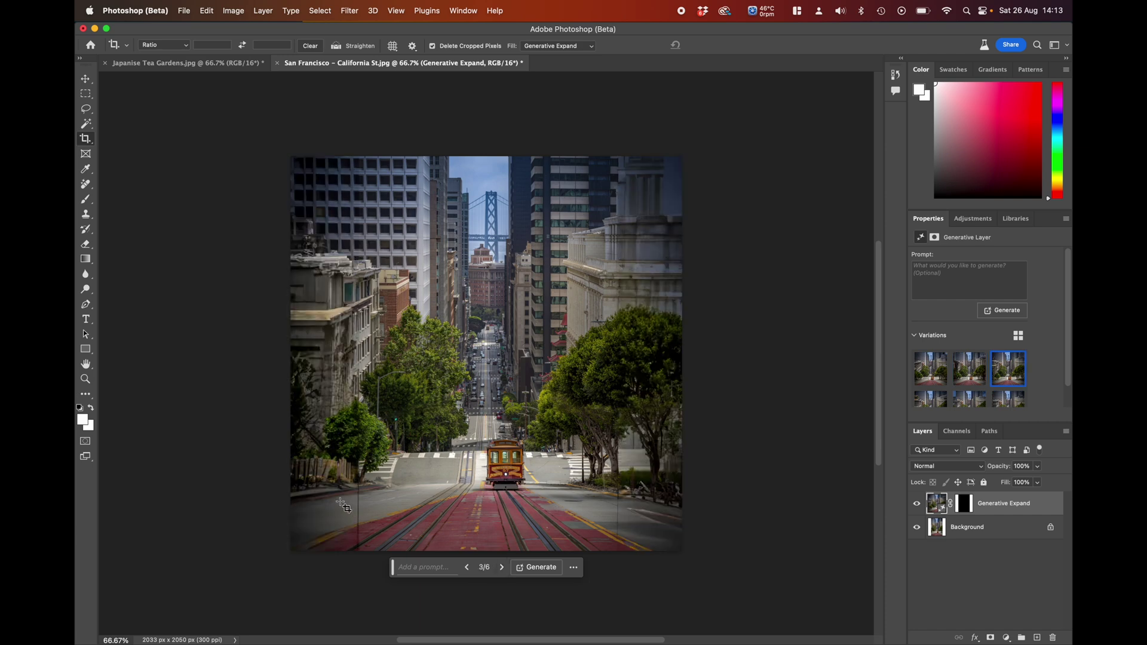
{"action": "left_click", "coordinate": [503, 568]}
{"action": "left_click", "coordinate": [502, 568]}
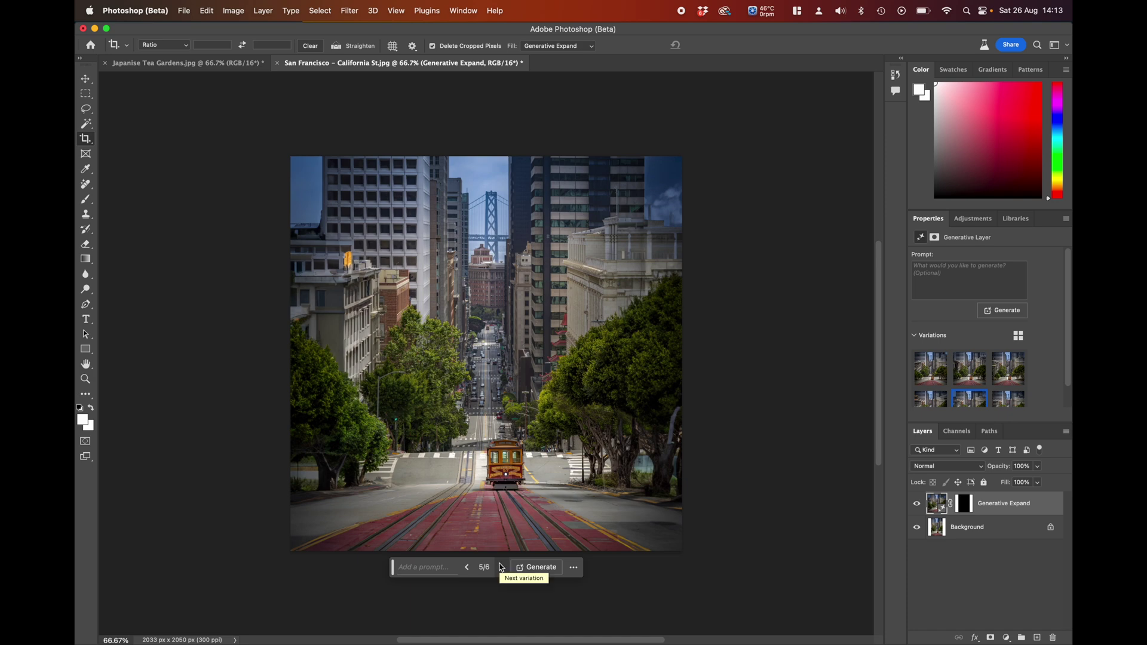
{"action": "left_click", "coordinate": [468, 568]}
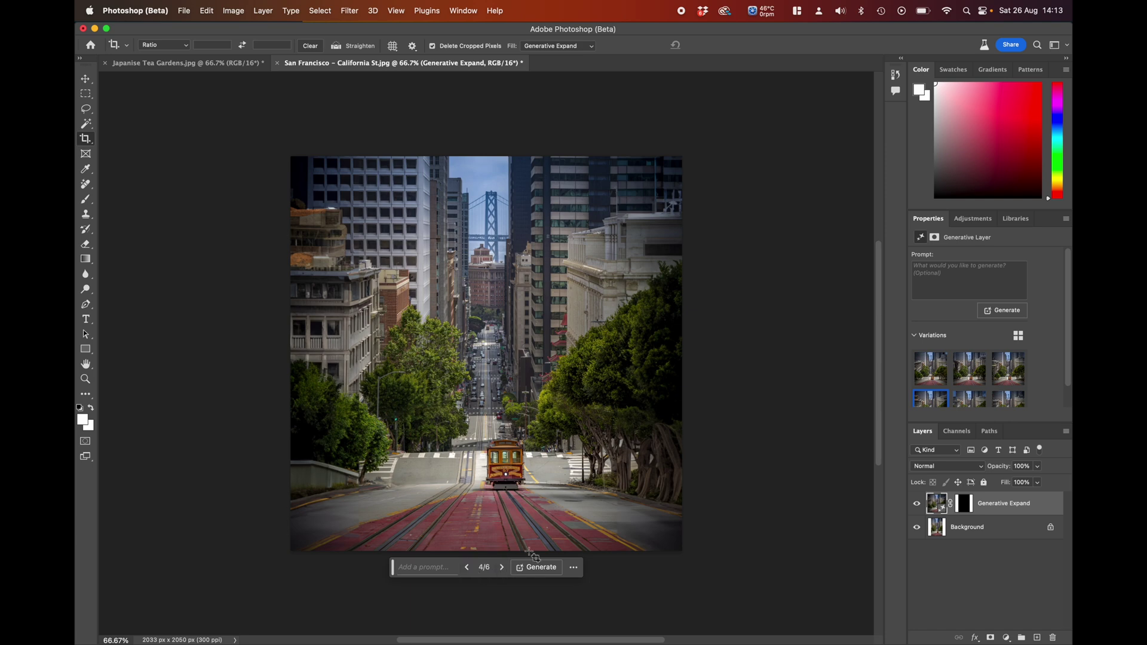
{"action": "right_click", "coordinate": [999, 509]}
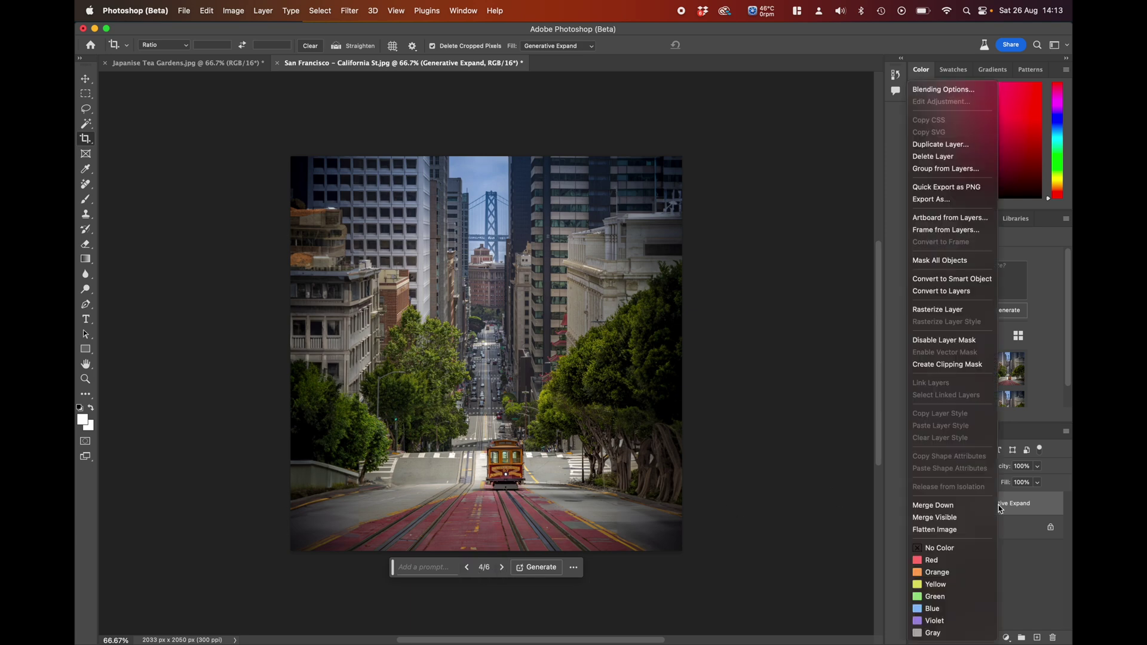
{"action": "left_click", "coordinate": [963, 518]}
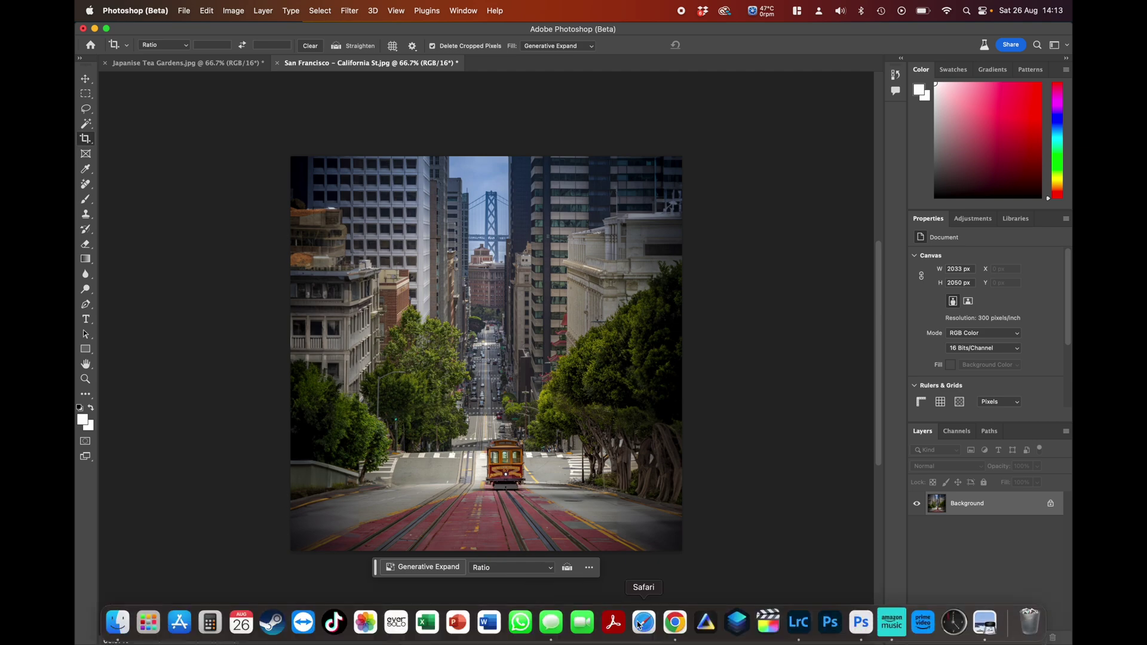
Step: Switch to Lightroom Classic and send Montmartre Paris.jpg to Photoshop (Beta) as a copy with Lightroom adjustments
{"action": "left_click", "coordinate": [800, 624]}
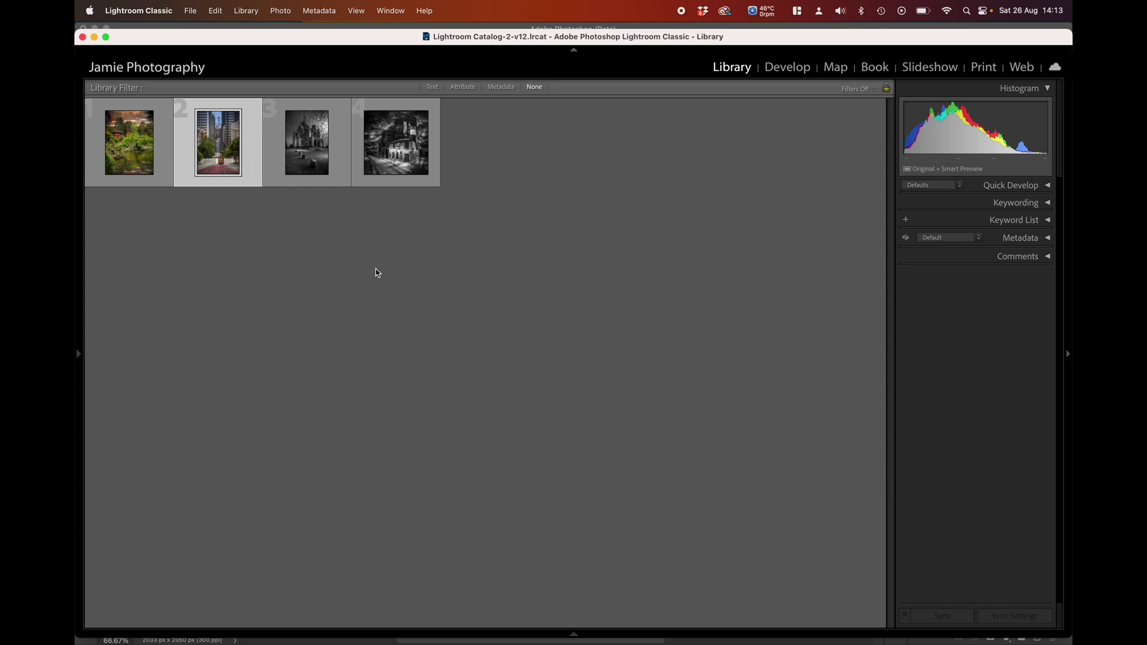
{"action": "left_click", "coordinate": [332, 177]}
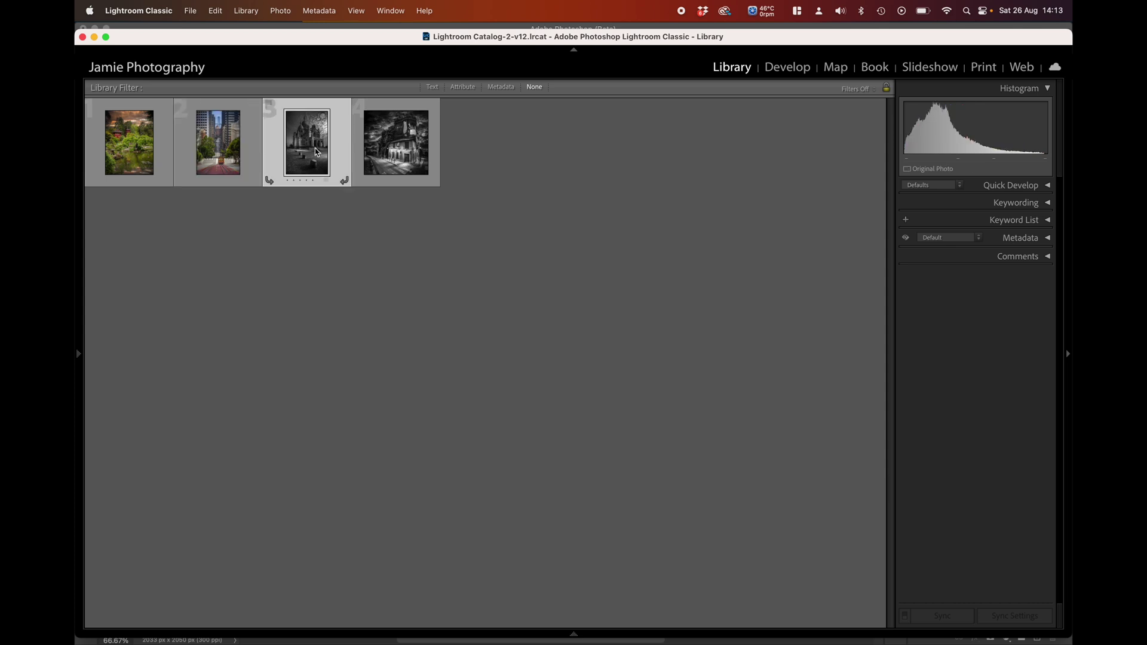
{"action": "left_click", "coordinate": [771, 67]}
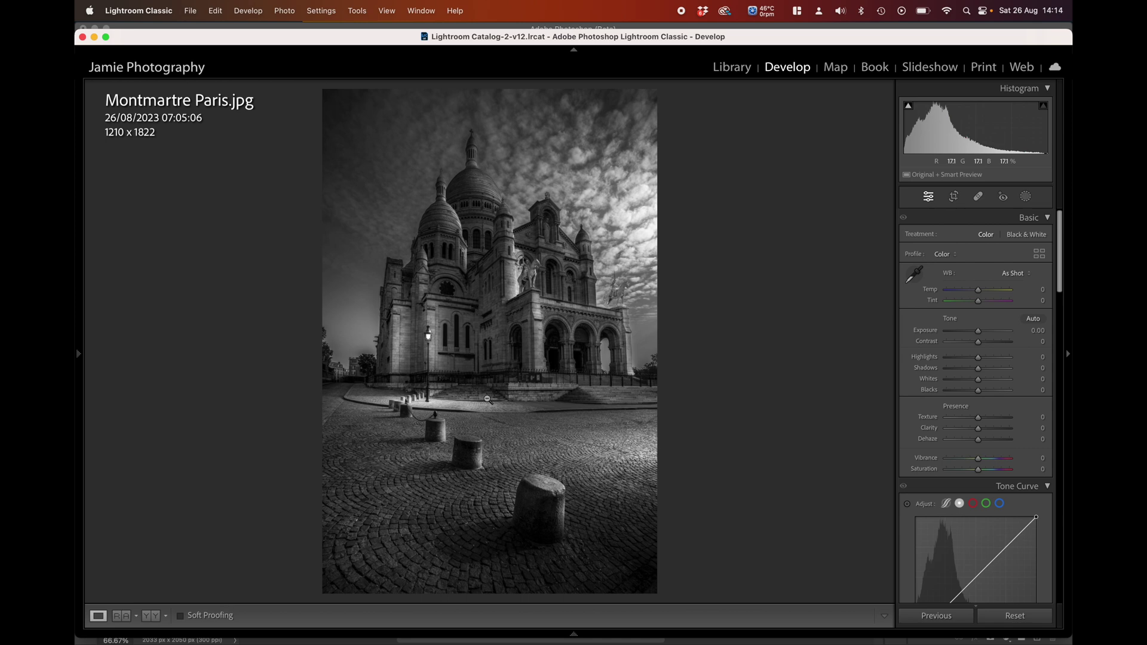
{"action": "right_click", "coordinate": [496, 353]}
{"action": "mouse_move", "coordinate": [536, 378]}
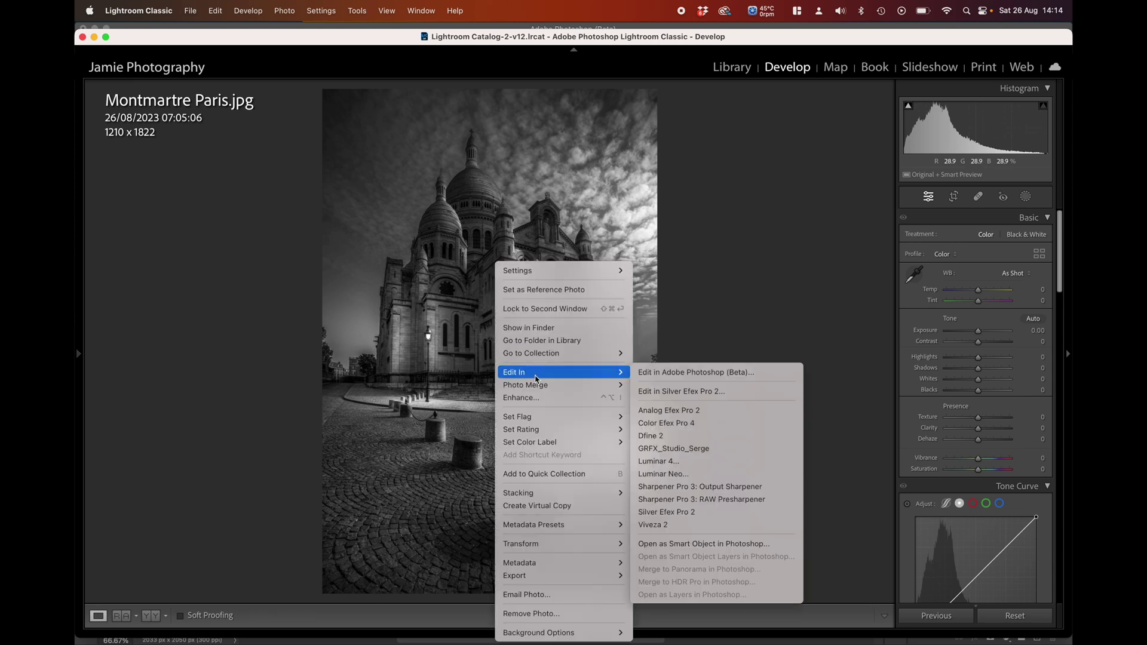
{"action": "left_click", "coordinate": [649, 373]}
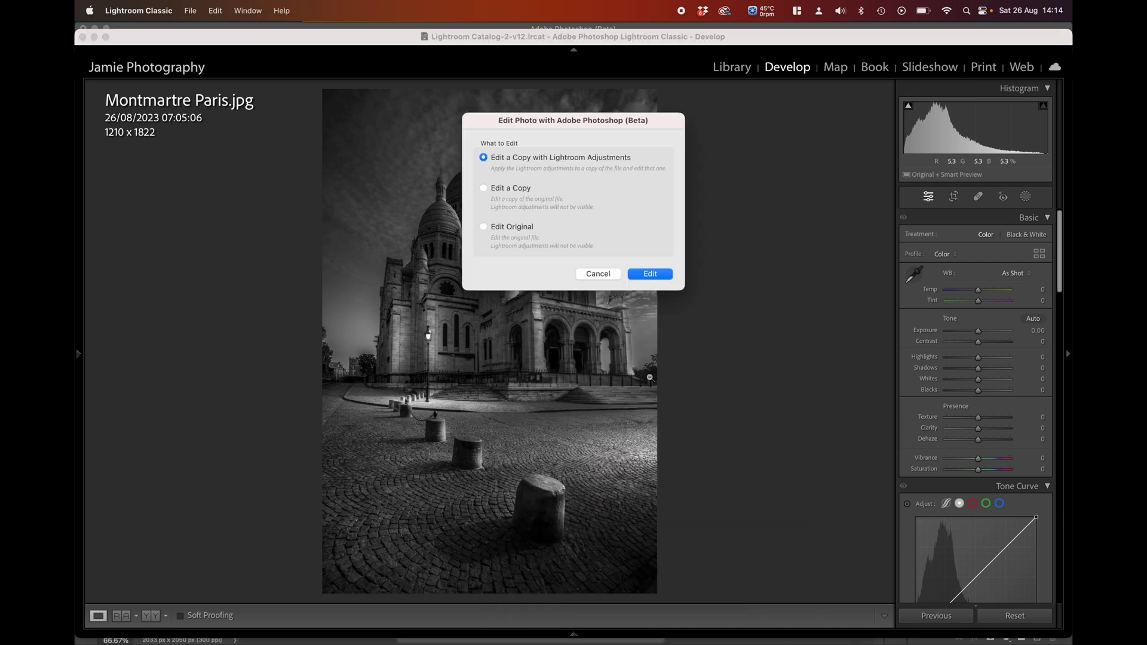
{"action": "left_click", "coordinate": [657, 275]}
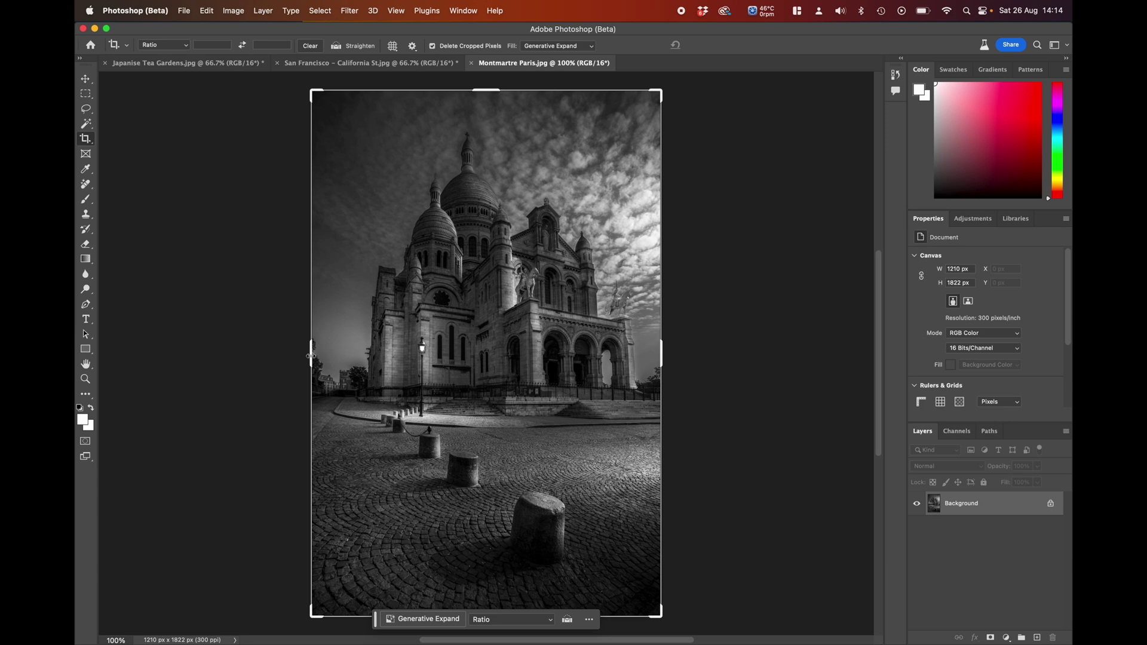
Step: Widen the Montmartre canvas on both sides to about 1783 px, run Generative Expand without a prompt, and review the variations
{"action": "left_click_drag", "start_coordinate": [310, 356], "coordinate": [274, 355]}
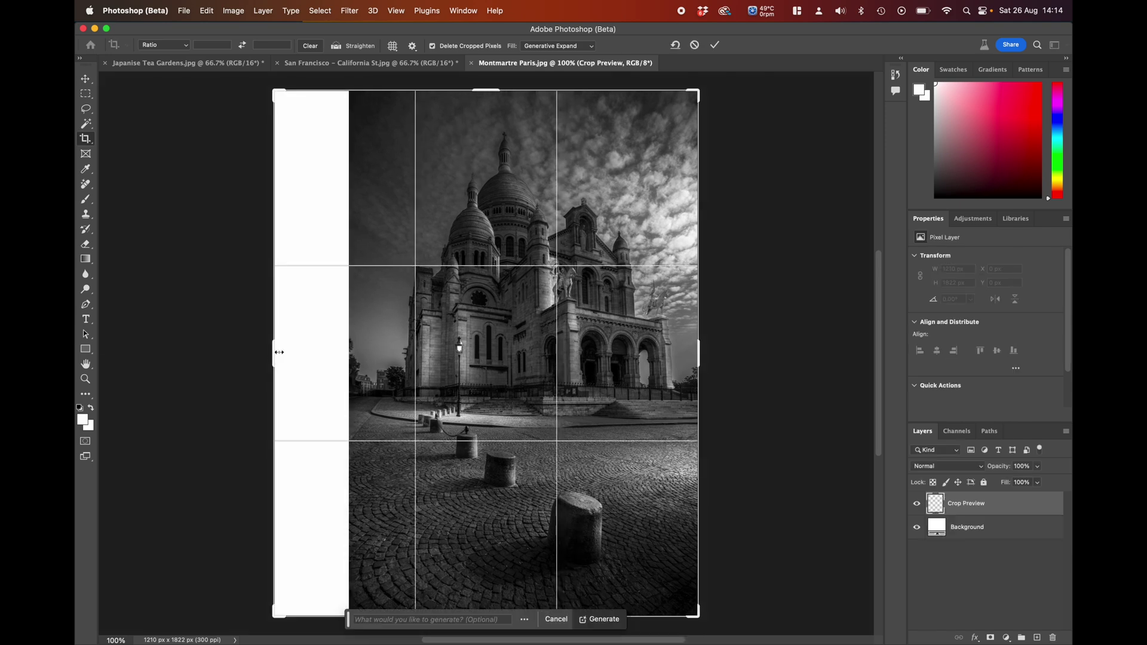
{"action": "left_click_drag", "start_coordinate": [699, 351], "coordinate": [740, 354]}
{"action": "mouse_move", "coordinate": [233, 350]}
{"action": "left_mouse_down"}
{"action": "mouse_move", "coordinate": [223, 349]}
{"action": "mouse_move", "coordinate": [236, 346]}
{"action": "left_mouse_up"}
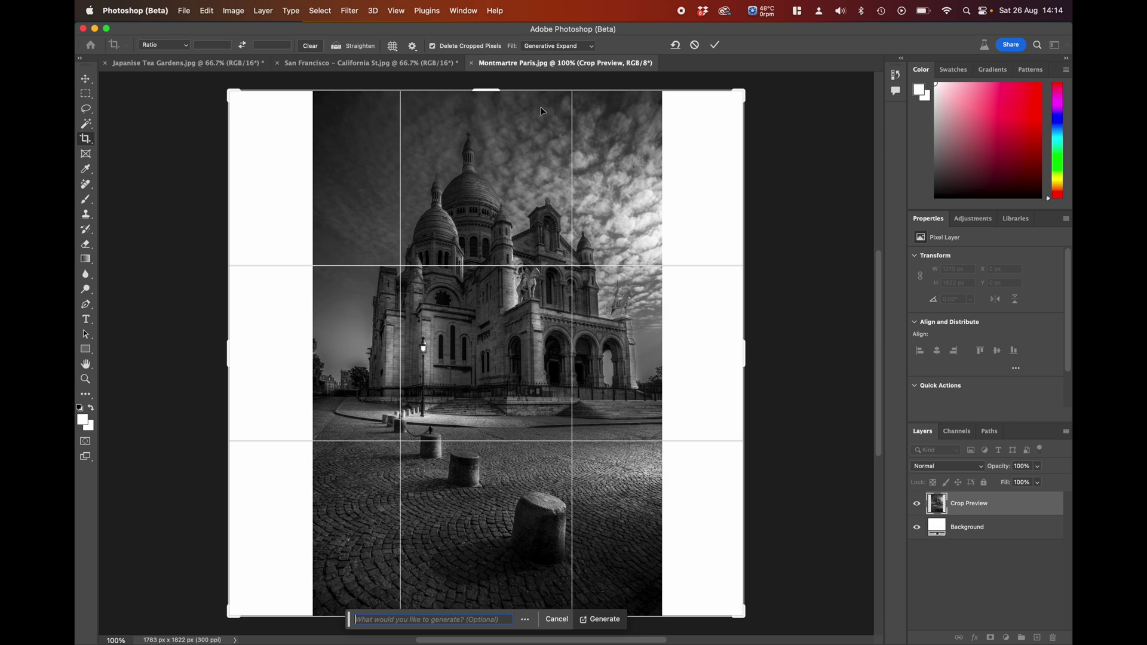
{"action": "left_click", "coordinate": [603, 621]}
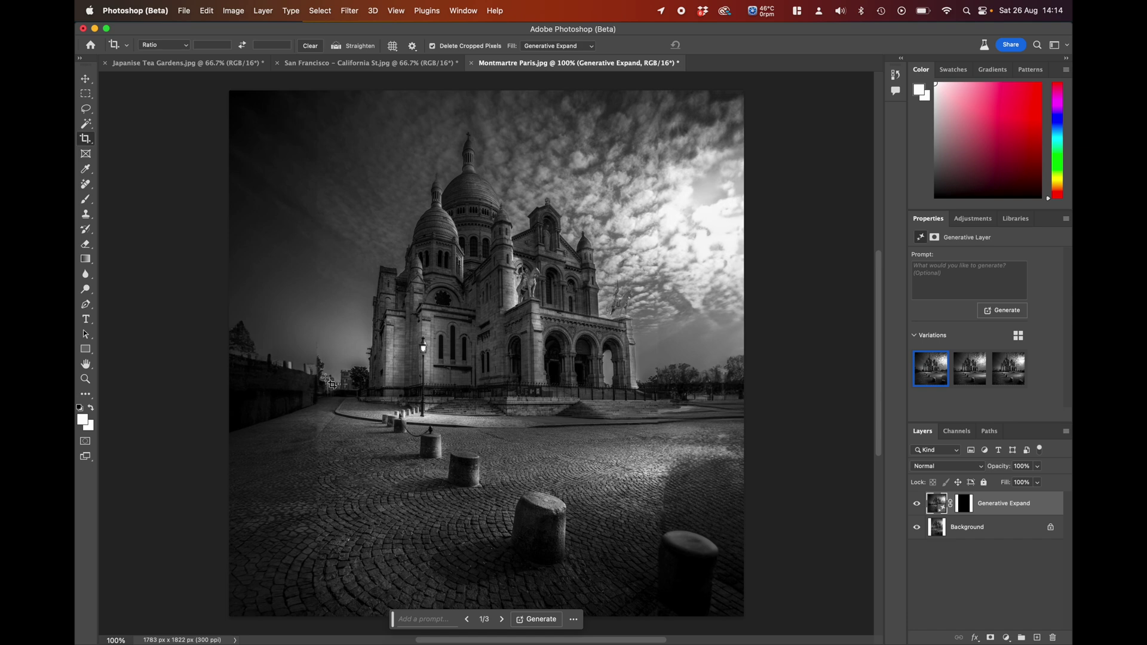
{"action": "left_click", "coordinate": [502, 622]}
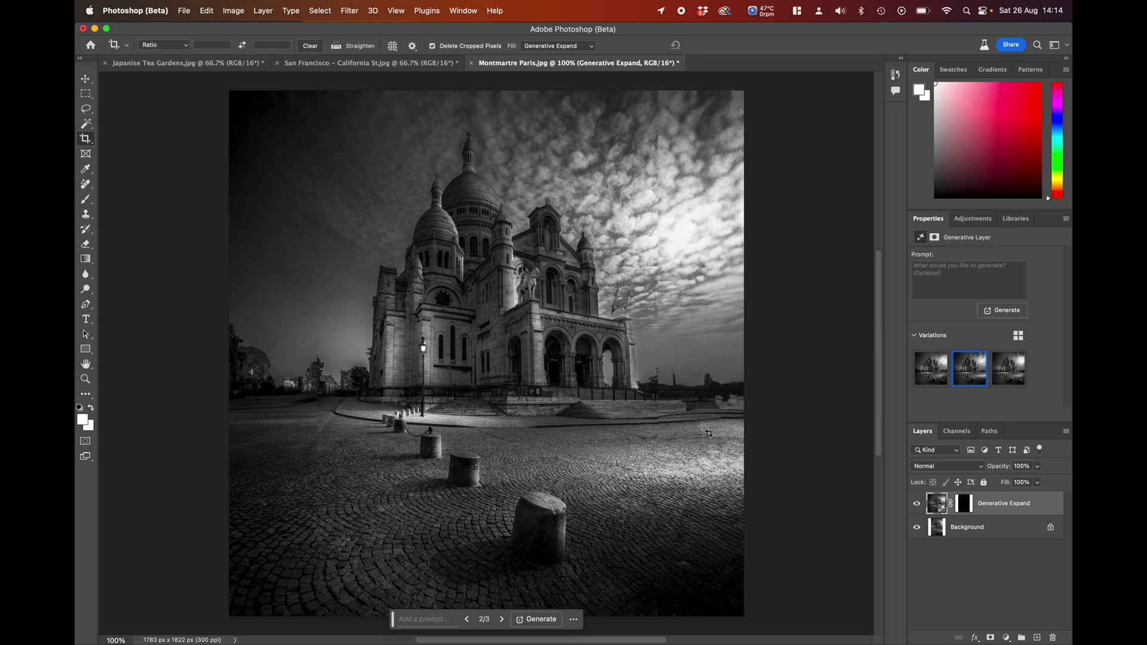
{"action": "left_click", "coordinate": [502, 619]}
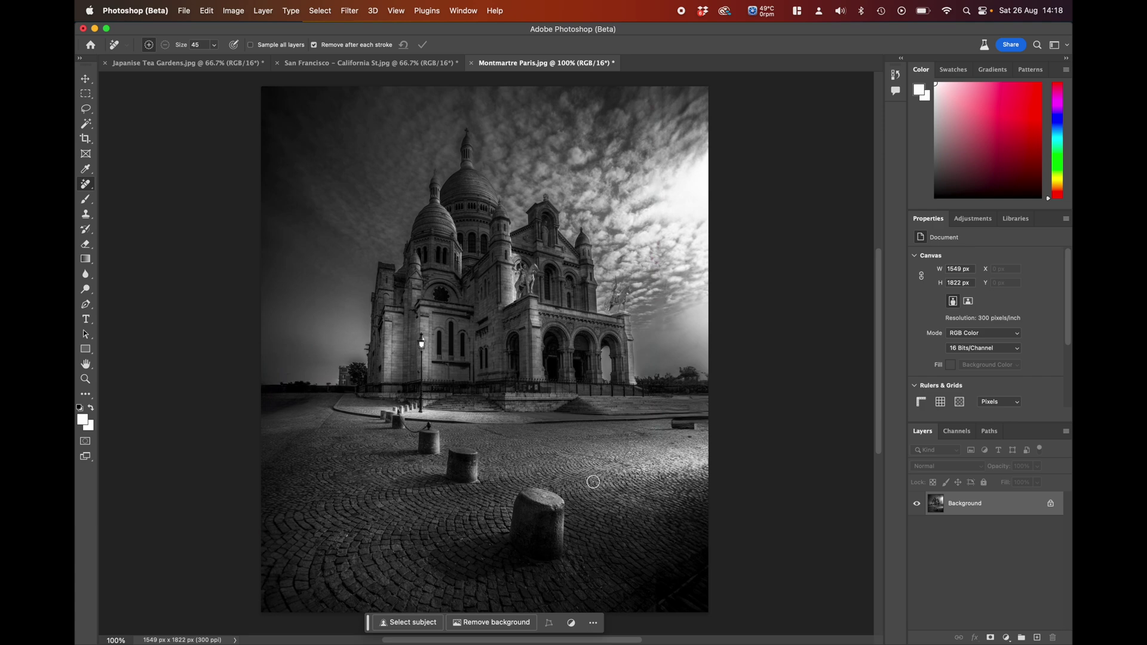
Step: Brush away the small stone block beside the road and the taller trees on the right horizon with the Remove tool
{"action": "left_click_drag", "start_coordinate": [670, 426], "coordinate": [693, 429]}
{"action": "left_click_drag", "start_coordinate": [684, 376], "coordinate": [716, 376]}
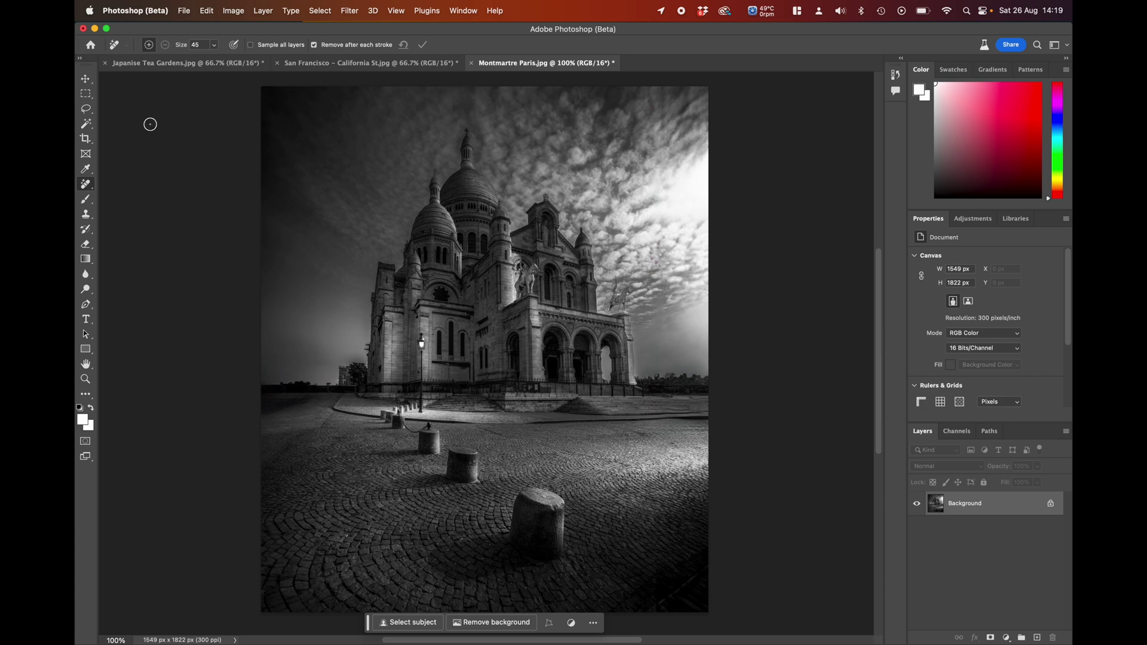
Step: Extend the canvas above the basilica to about 1913 px high with the Crop tool and run Generative Expand without a prompt
{"action": "left_click", "coordinate": [85, 138]}
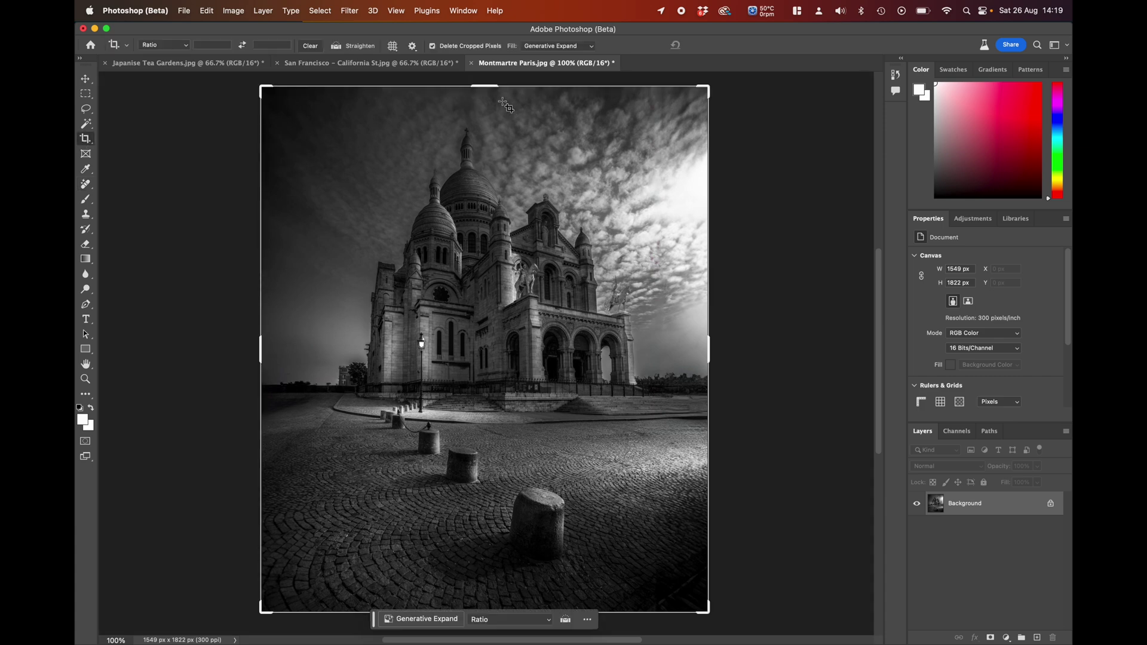
{"action": "left_click_drag", "start_coordinate": [488, 86], "coordinate": [491, 71]}
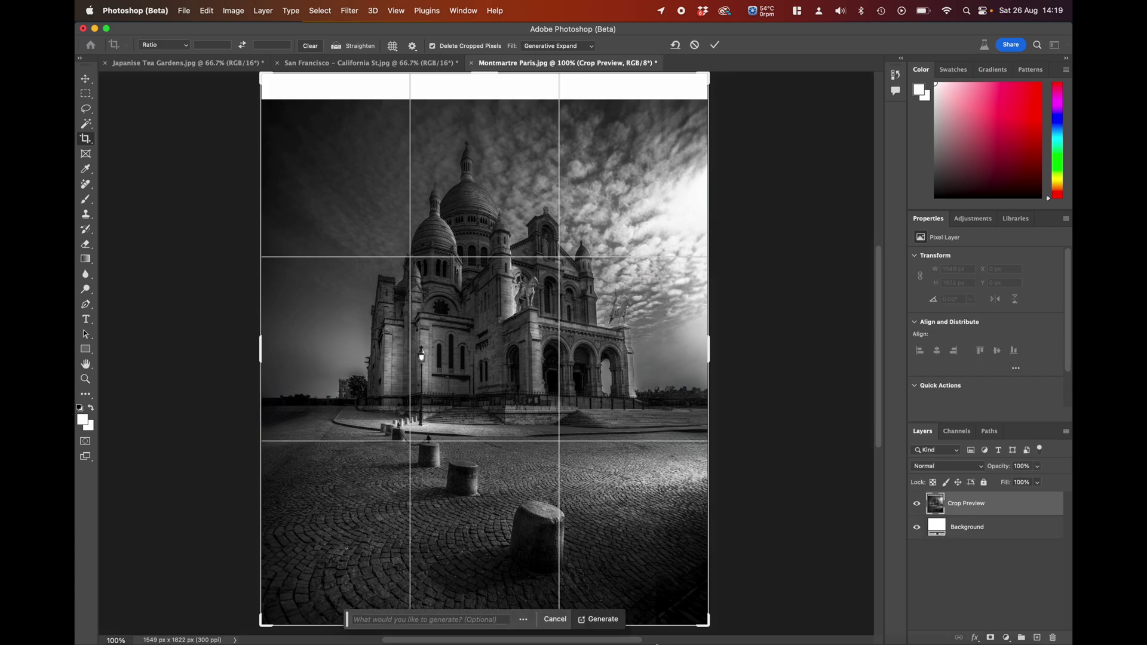
{"action": "left_click", "coordinate": [599, 621]}
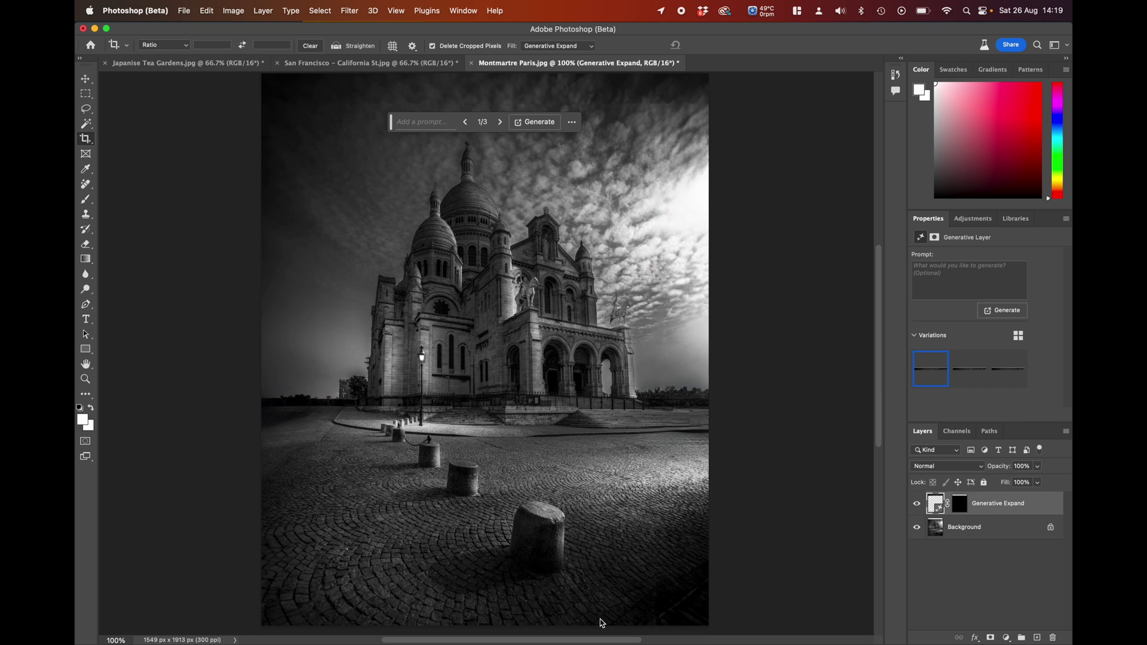
{"action": "left_click_drag", "start_coordinate": [390, 122], "coordinate": [244, 342]}
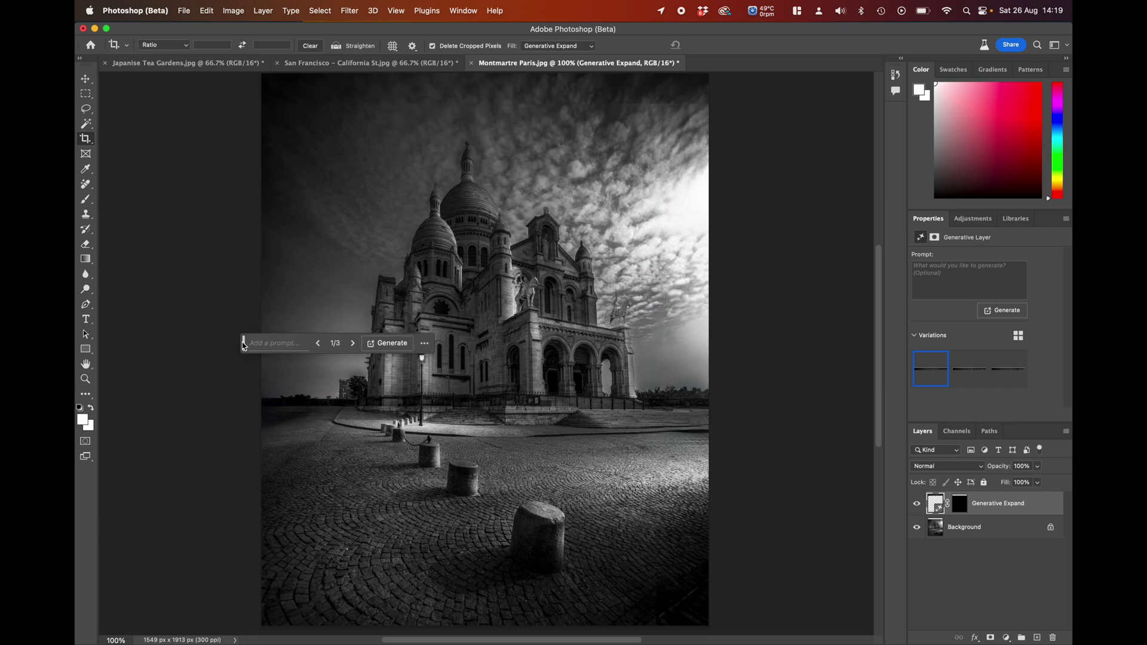
Step: Compare the Generative Expand variations of the Montmartre sky, keep the second one and merge its layer into the background
{"action": "left_click", "coordinate": [354, 344]}
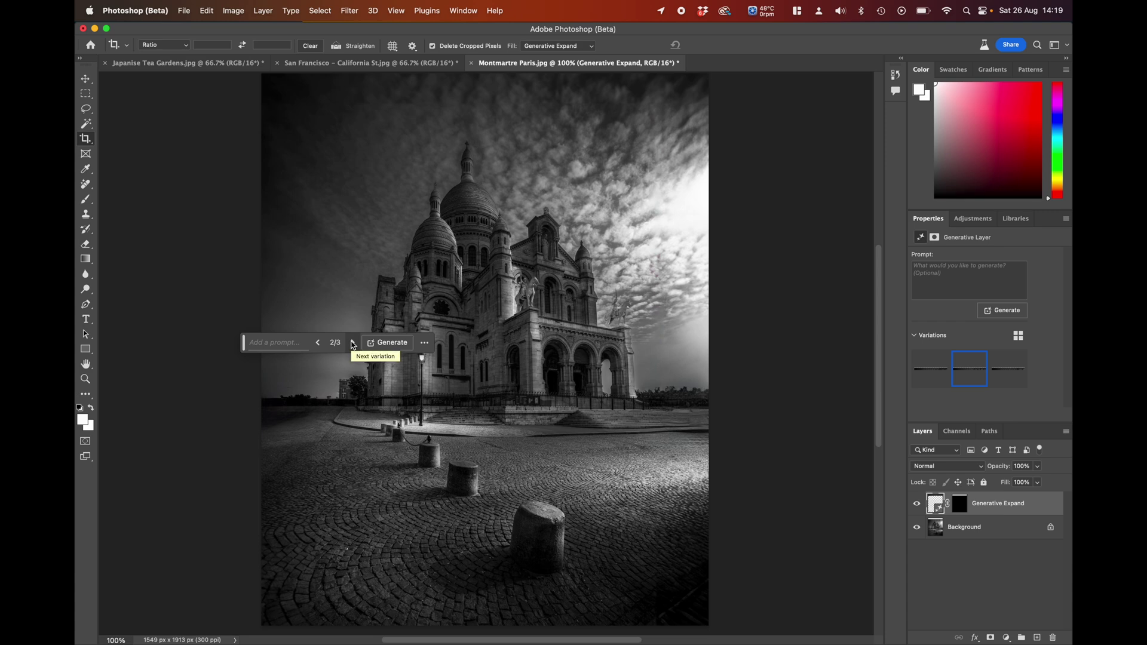
{"action": "left_click", "coordinate": [353, 345]}
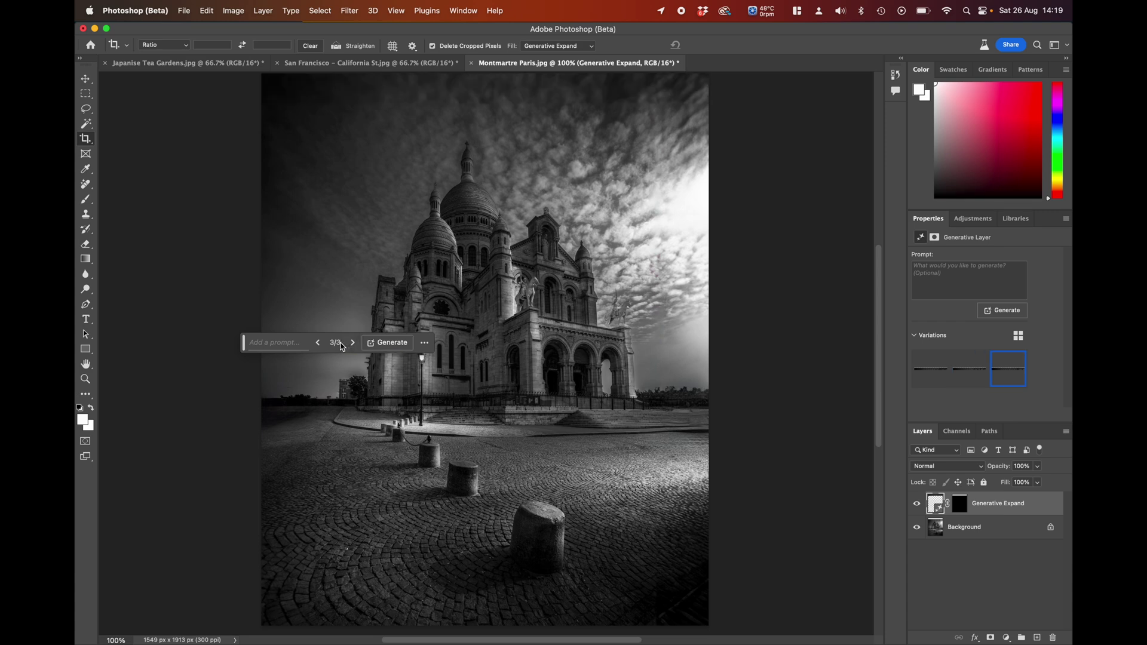
{"action": "left_click", "coordinate": [318, 344]}
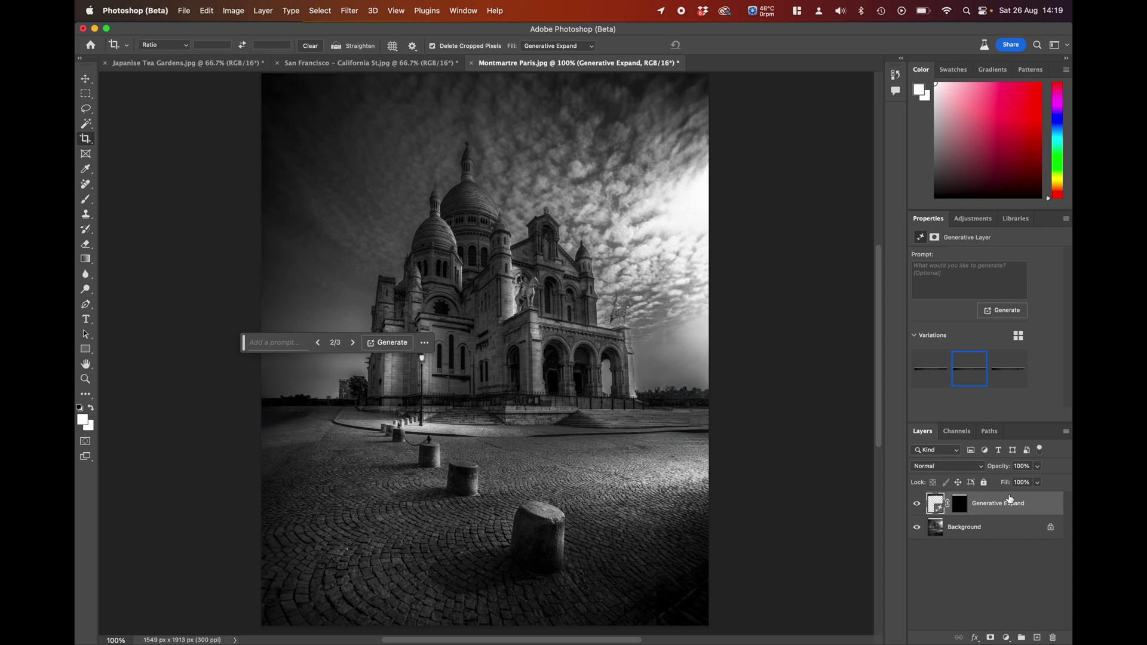
{"action": "right_click", "coordinate": [1012, 505]}
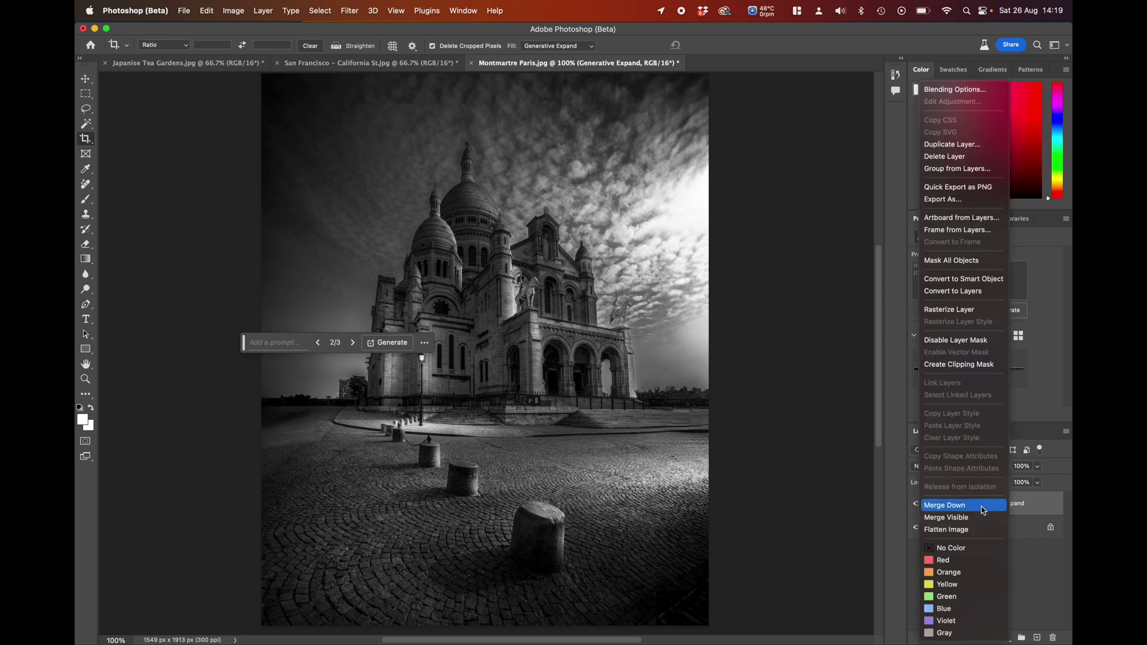
{"action": "left_click", "coordinate": [956, 514]}
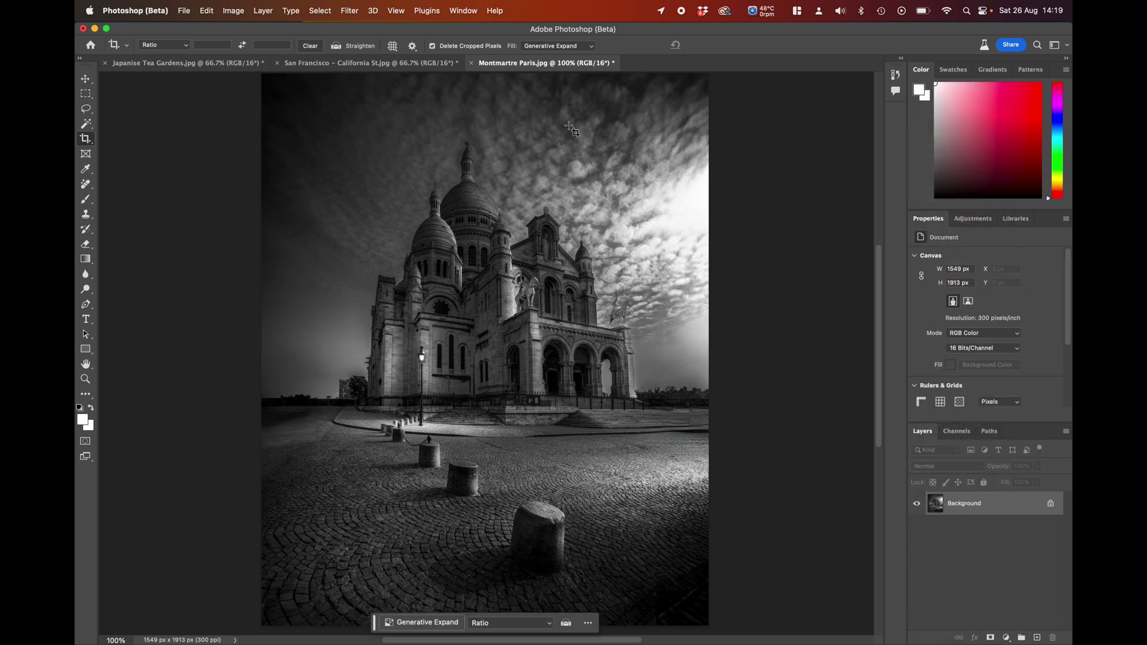
Step: Brush along the horizontal seam in the sky above the basilica with the Remove tool, on both sides of the dome
{"action": "left_click", "coordinate": [86, 184]}
{"action": "left_click_drag", "start_coordinate": [345, 104], "coordinate": [518, 103]}
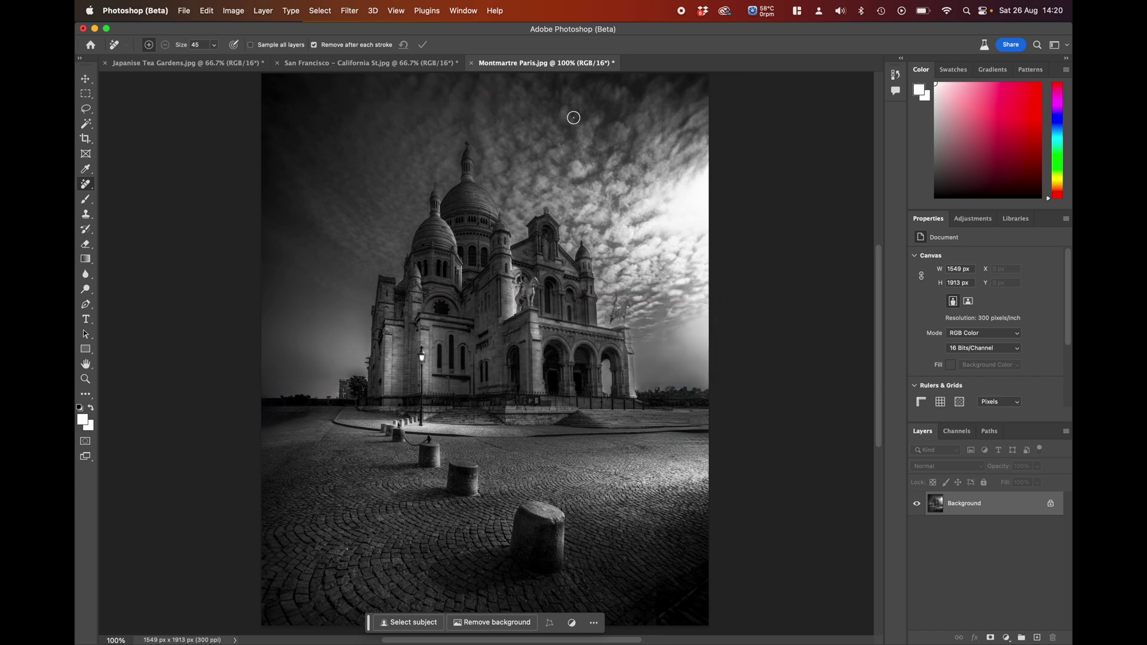
{"action": "left_click_drag", "start_coordinate": [538, 100], "coordinate": [711, 100]}
Step: Switch to Lightroom Classic and send La Mason Rose.jpg to Photoshop (Beta) as a copy with Lightroom adjustments
{"action": "left_click", "coordinate": [799, 622]}
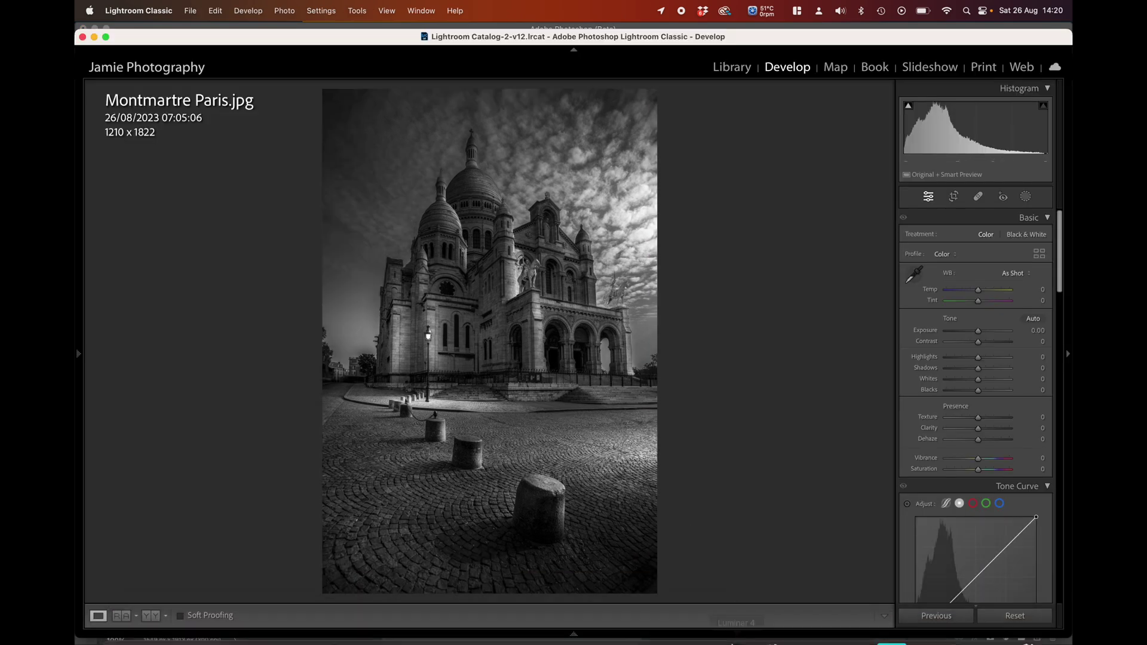
{"action": "key", "text": "Right"}
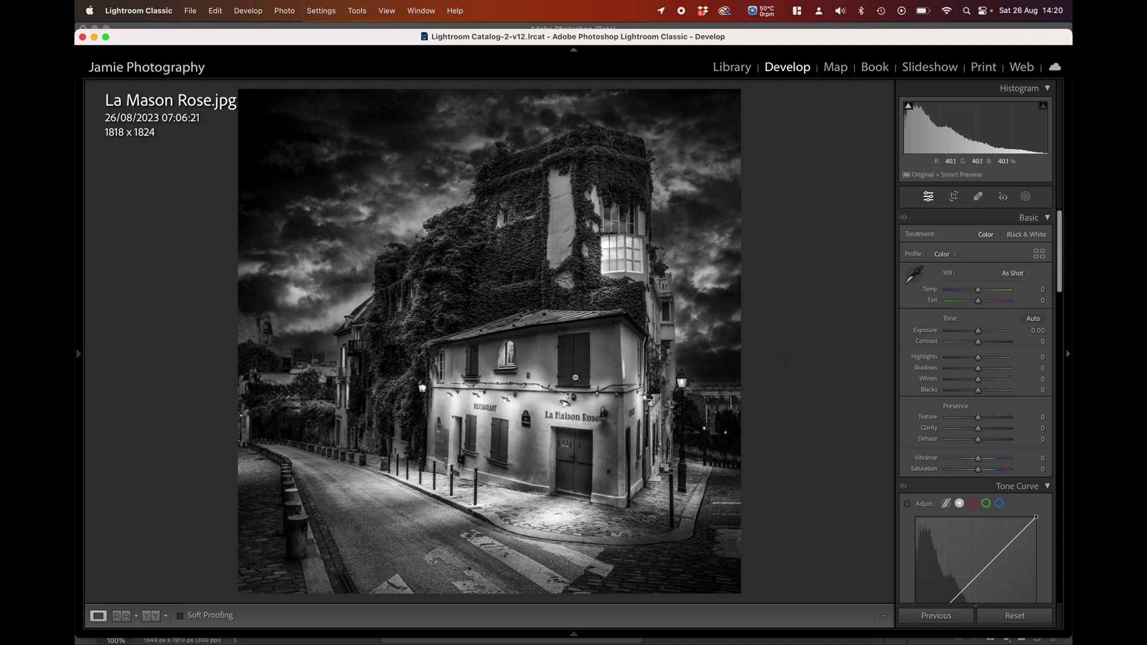
{"action": "right_click", "coordinate": [576, 378]}
{"action": "mouse_move", "coordinate": [597, 377]}
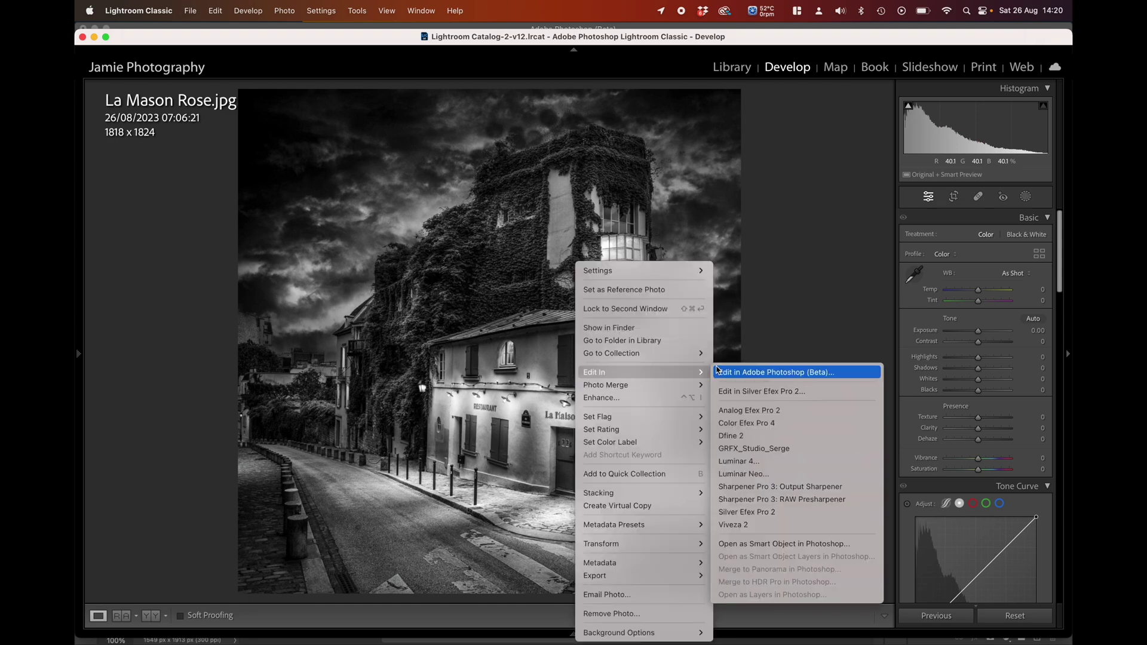
{"action": "left_click", "coordinate": [744, 373]}
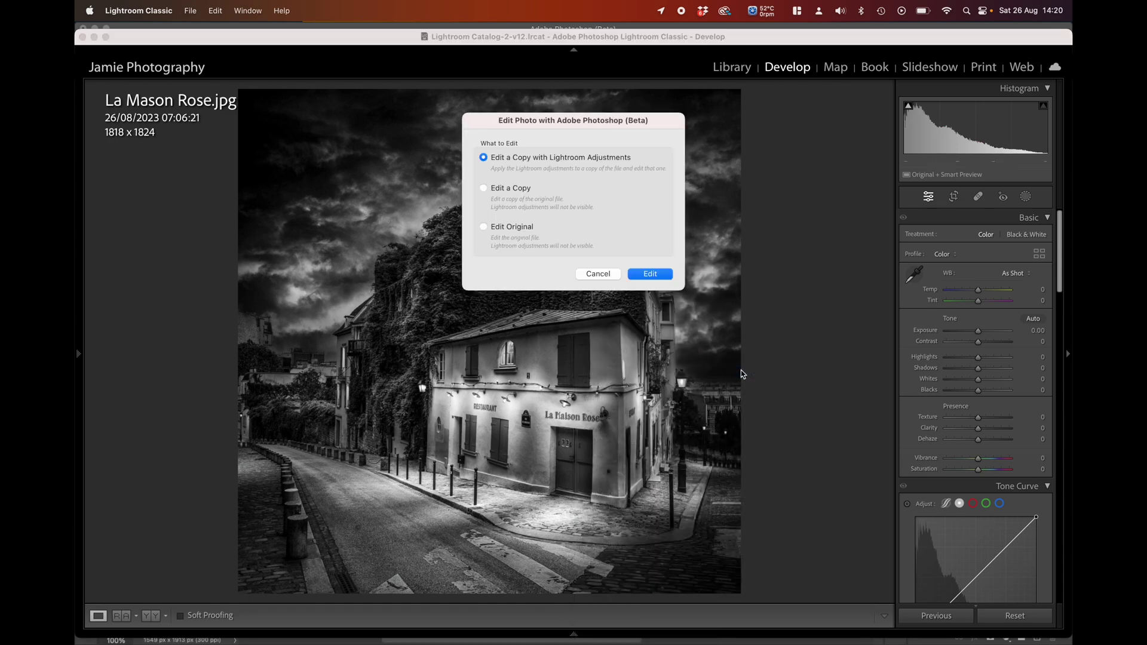
{"action": "left_click", "coordinate": [651, 273]}
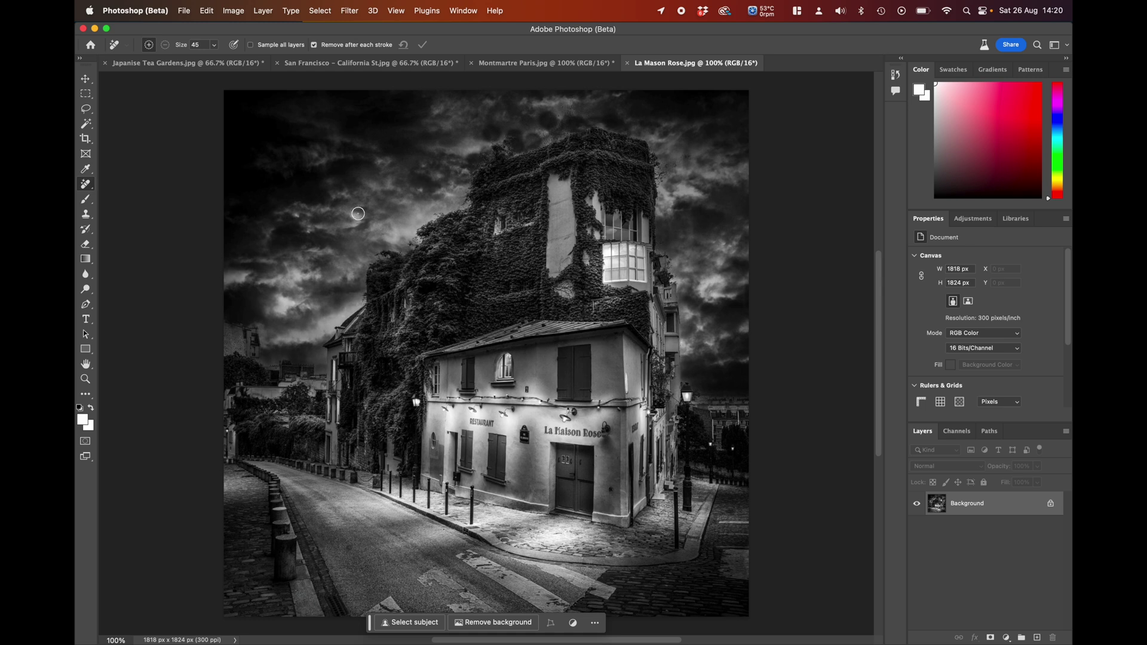
Step: Widen the La Mason Rose canvas on both sides to about 2114 px with the Crop tool and run Generative Expand without a prompt
{"action": "left_click", "coordinate": [85, 138]}
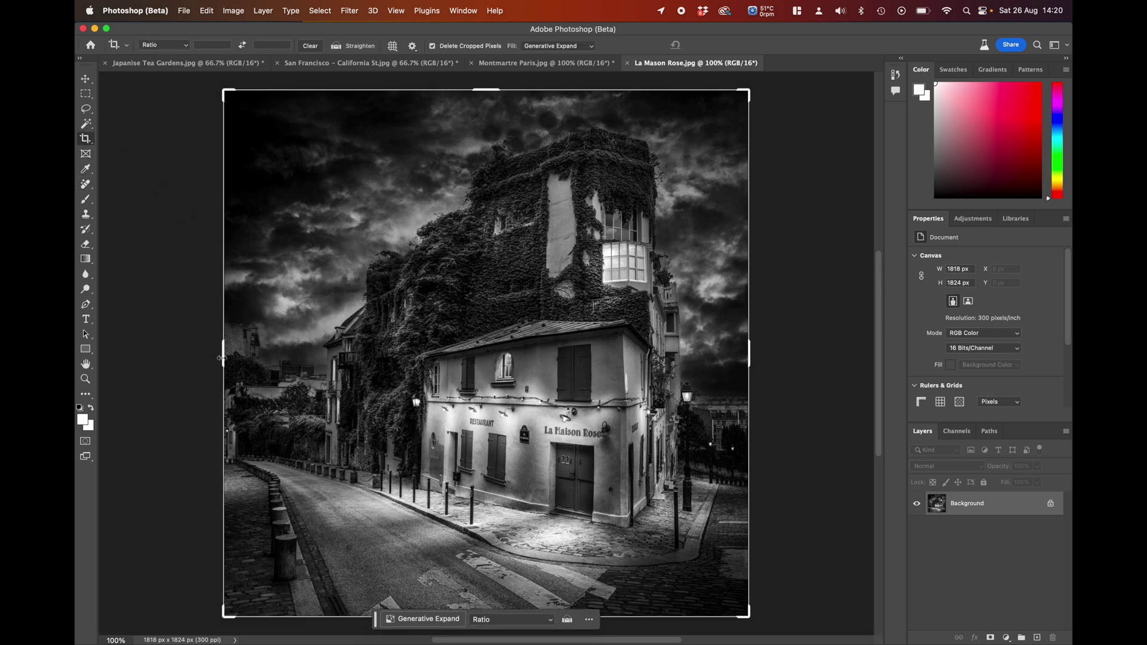
{"action": "left_click_drag", "start_coordinate": [219, 351], "coordinate": [204, 351]}
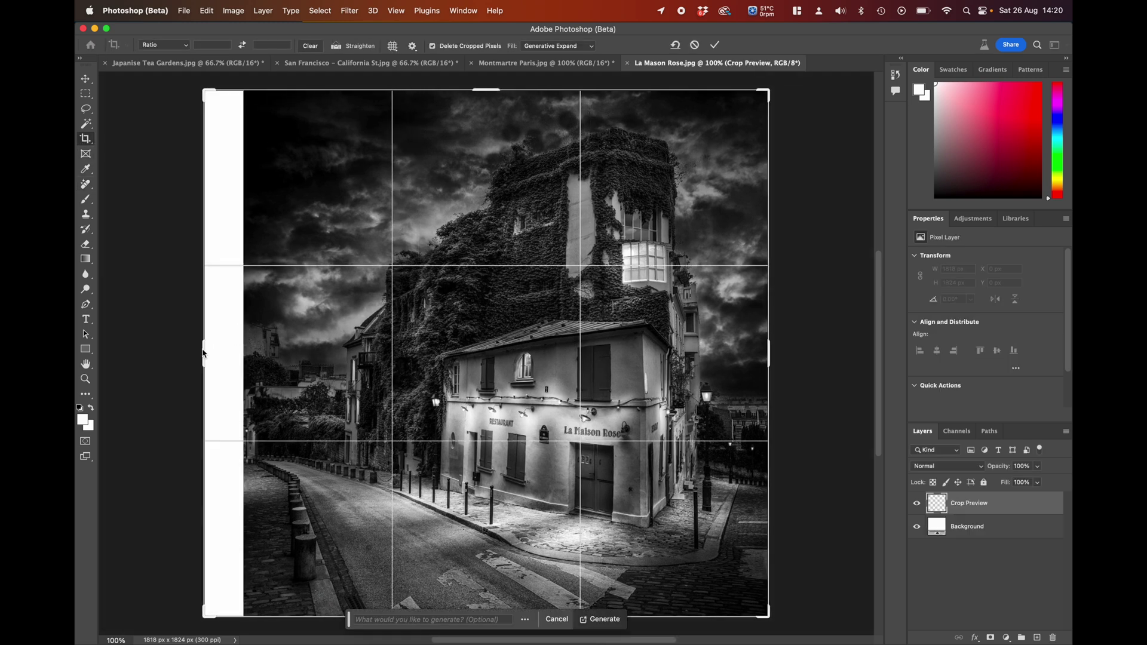
{"action": "left_click_drag", "start_coordinate": [770, 353], "coordinate": [793, 355]}
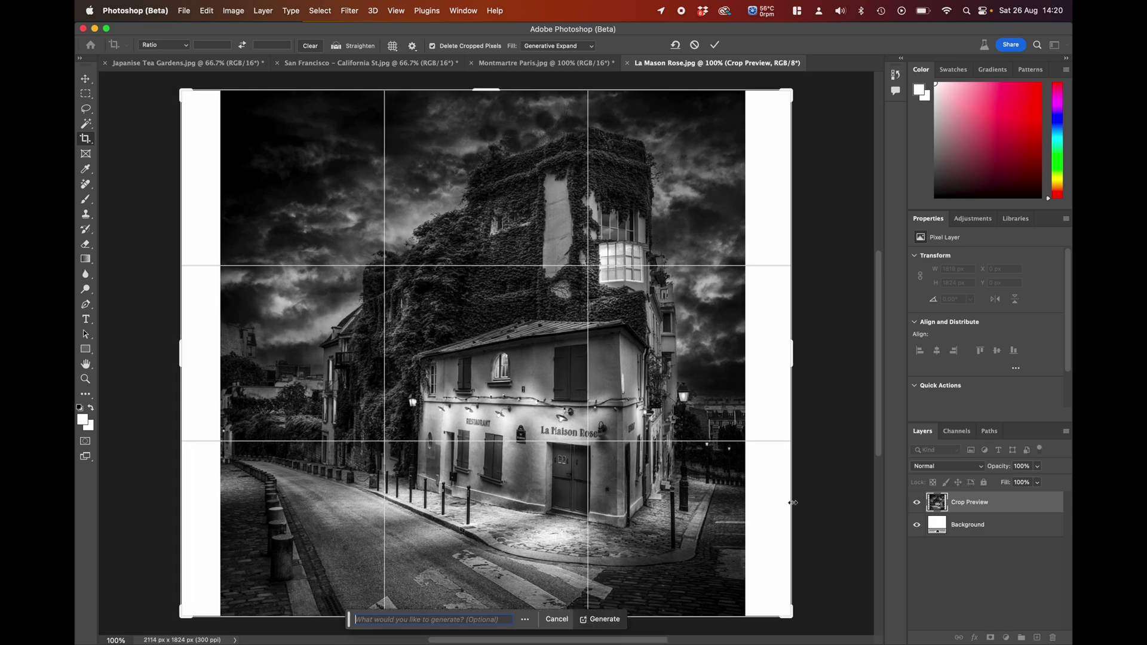
{"action": "left_click", "coordinate": [605, 619]}
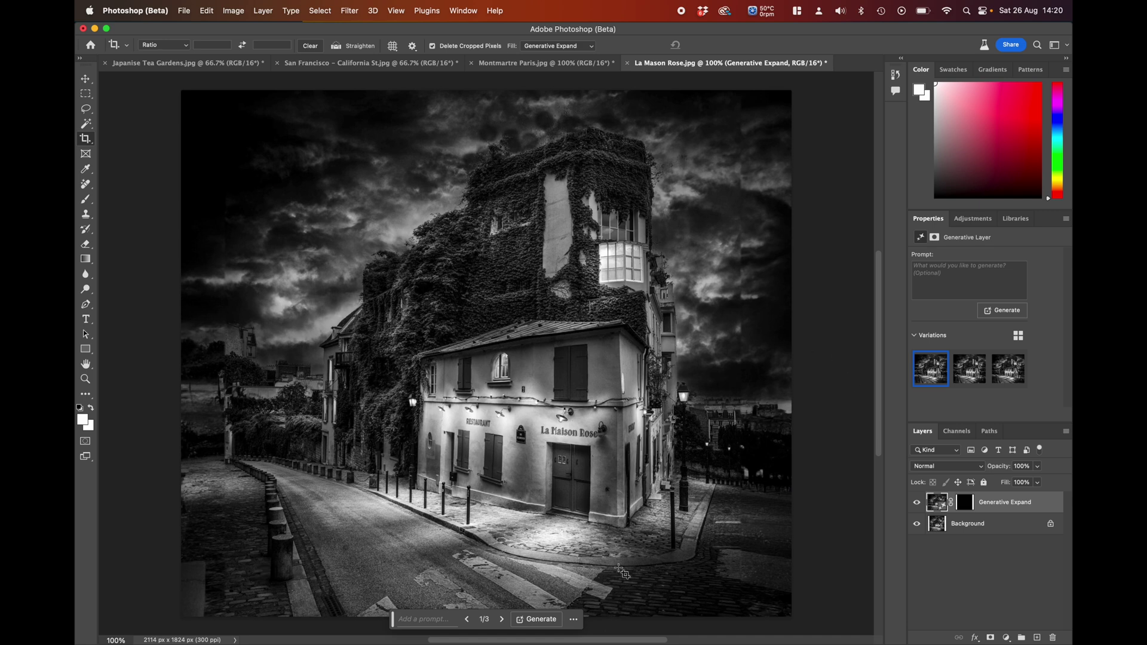
Step: Compare the three La Mason Rose variations, keep the first one and merge the Generative Expand layer into the background
{"action": "left_click", "coordinate": [502, 619]}
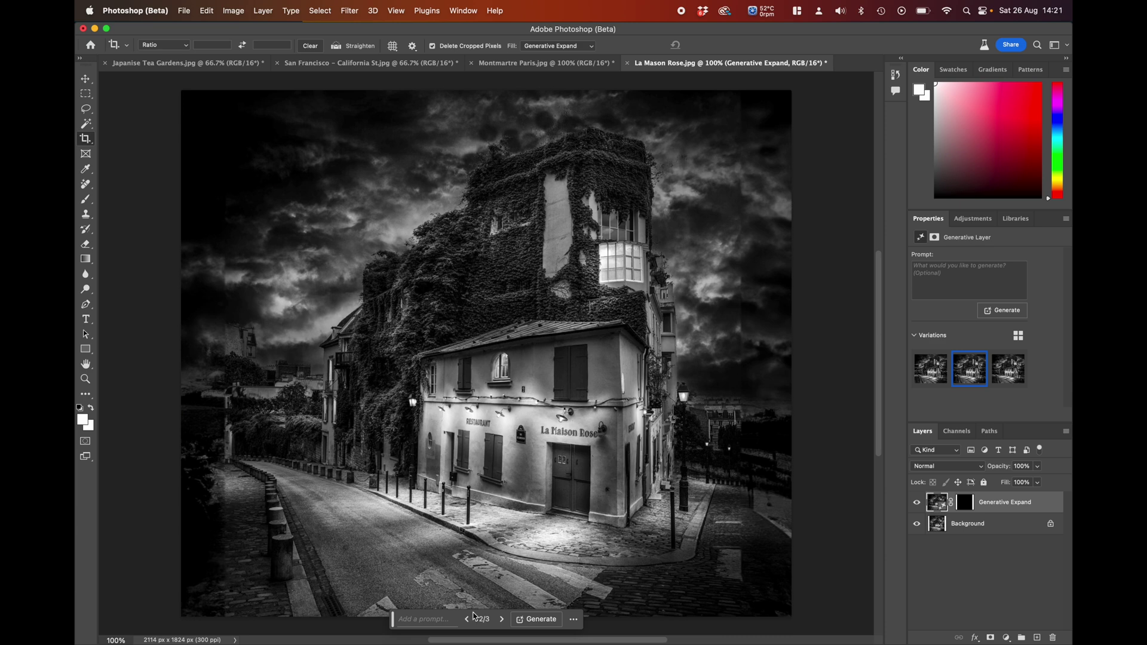
{"action": "left_click", "coordinate": [502, 619]}
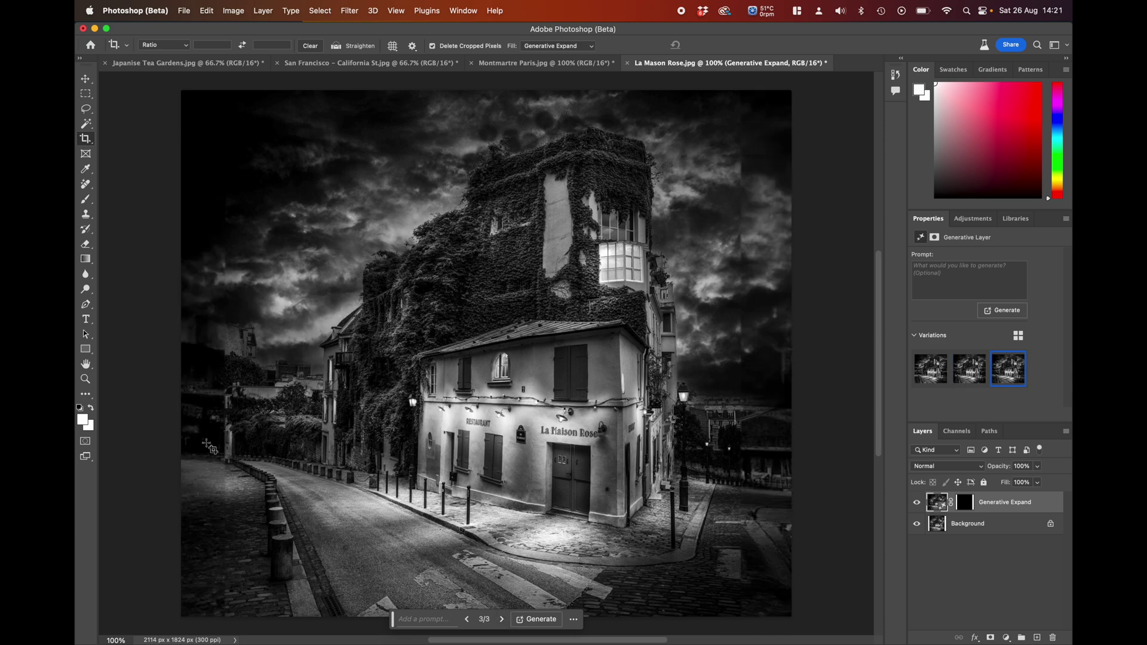
{"action": "left_click", "coordinate": [503, 620]}
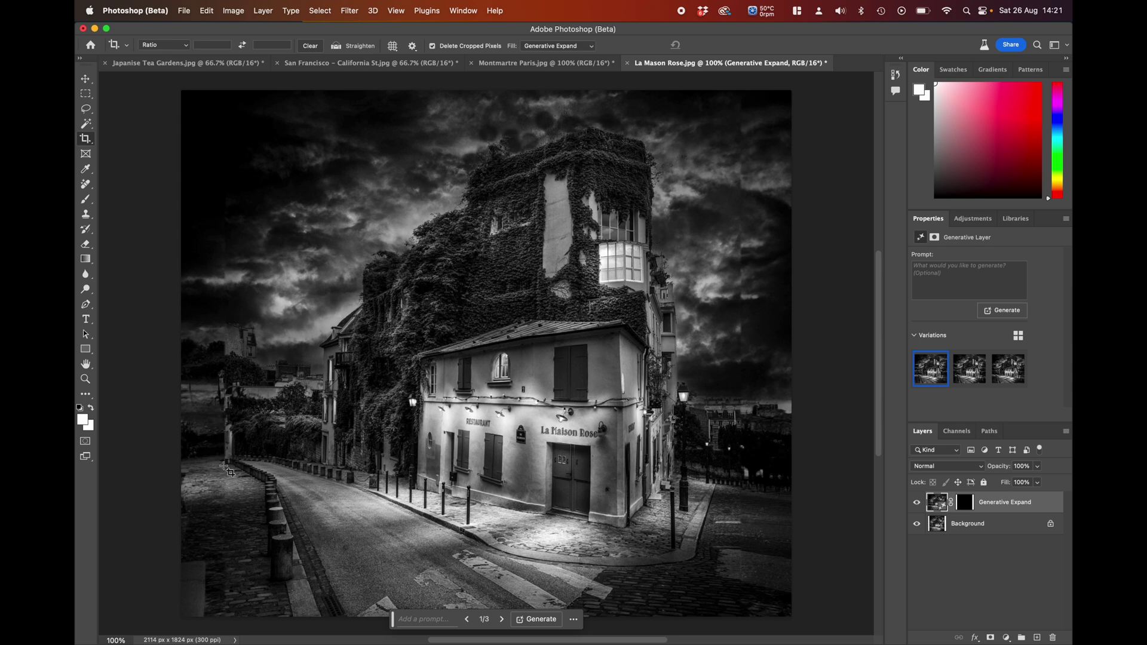
{"action": "left_click", "coordinate": [87, 185]}
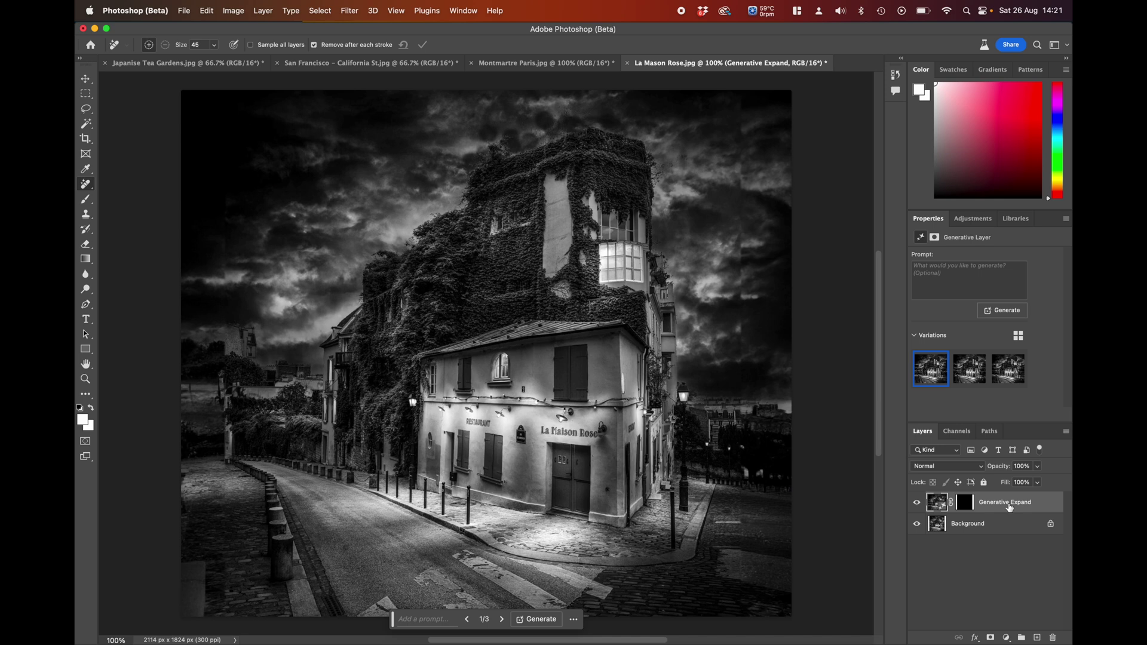
{"action": "right_click", "coordinate": [1010, 508]}
{"action": "left_click", "coordinate": [956, 516]}
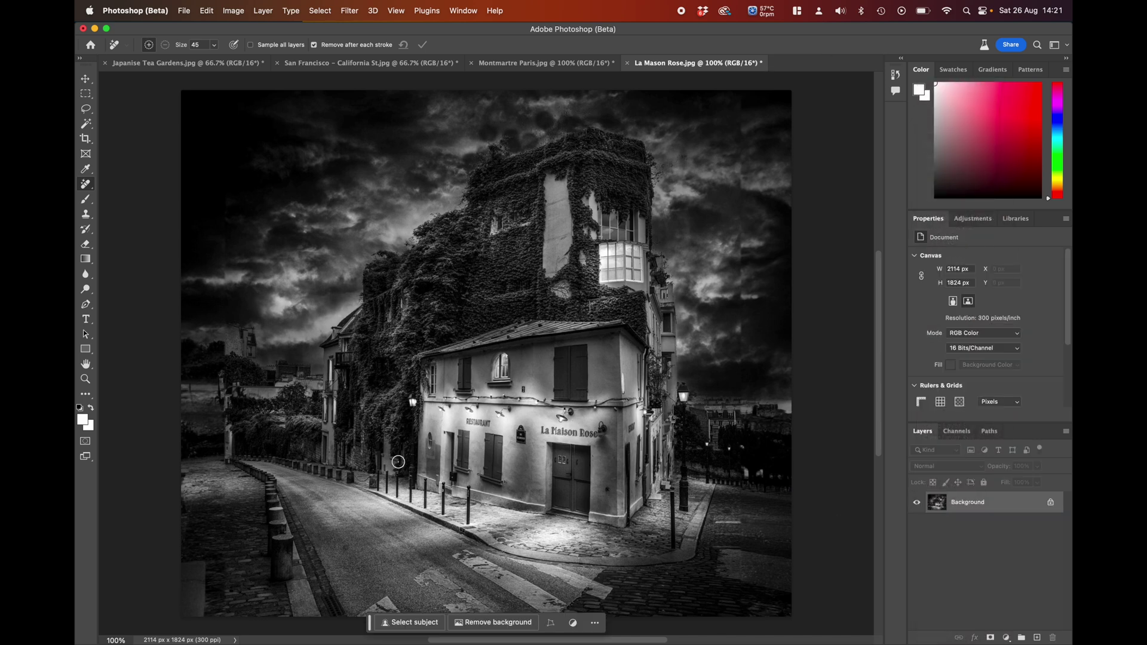
Step: Brush away the post, distant tower, pavement seam and stone block left of the road, plus the right-hand road seam, with the Remove tool
{"action": "mouse_move", "coordinate": [223, 375]}
{"action": "left_mouse_down"}
{"action": "mouse_move", "coordinate": [229, 461]}
{"action": "mouse_move", "coordinate": [224, 397]}
{"action": "mouse_move", "coordinate": [239, 396]}
{"action": "mouse_move", "coordinate": [229, 375]}
{"action": "left_mouse_up"}
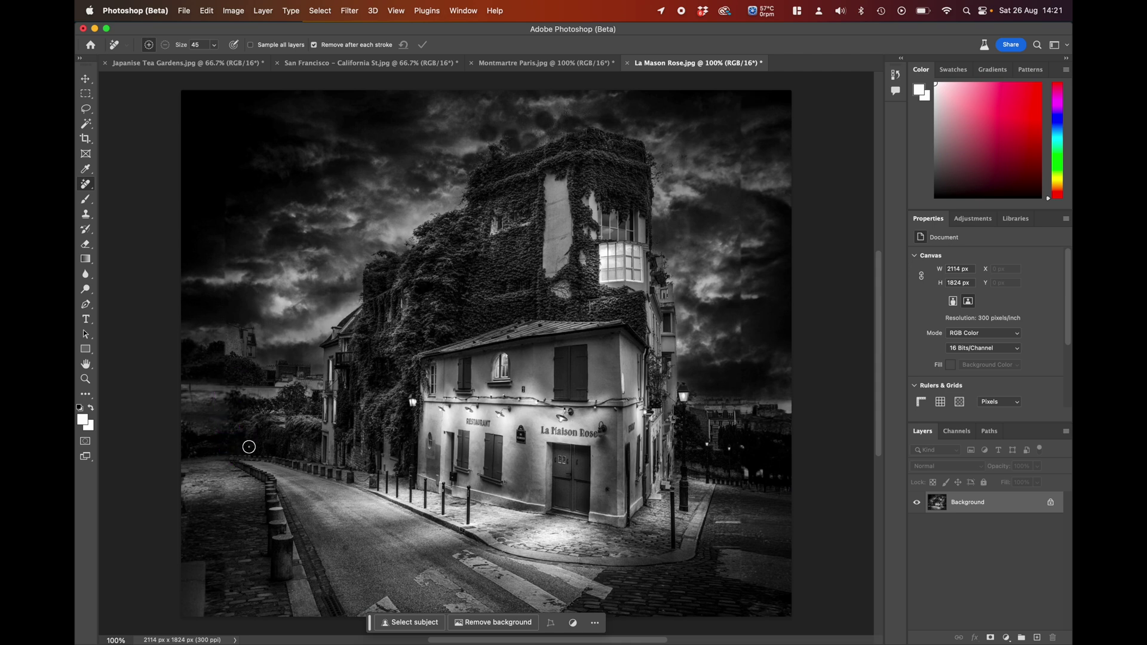
{"action": "left_click_drag", "start_coordinate": [230, 492], "coordinate": [227, 641]}
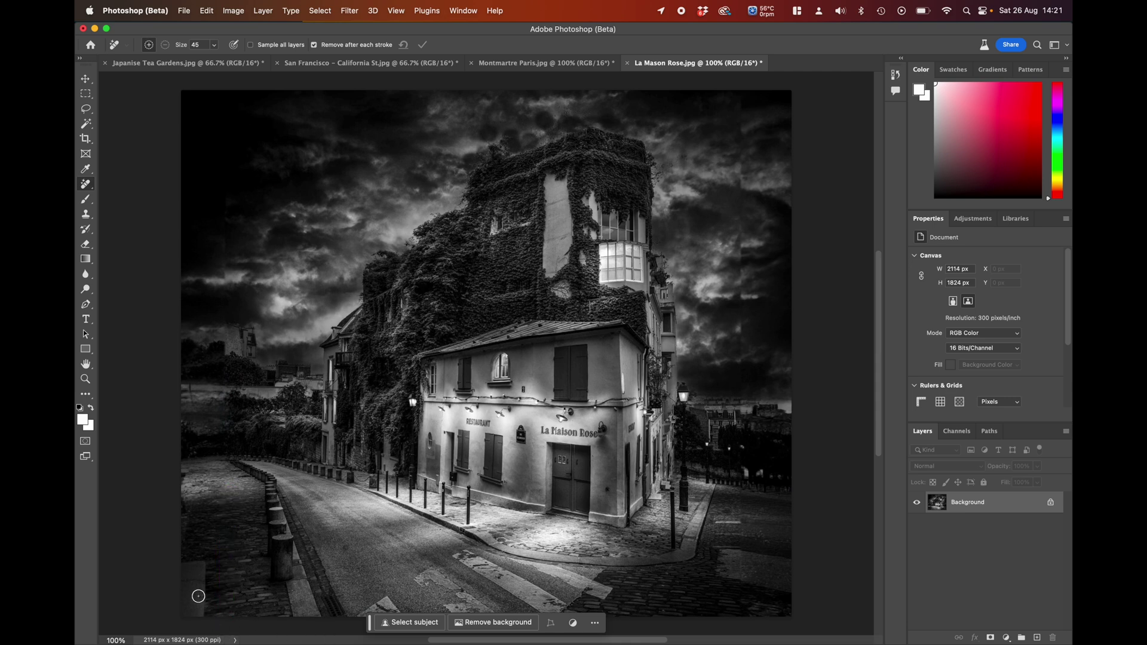
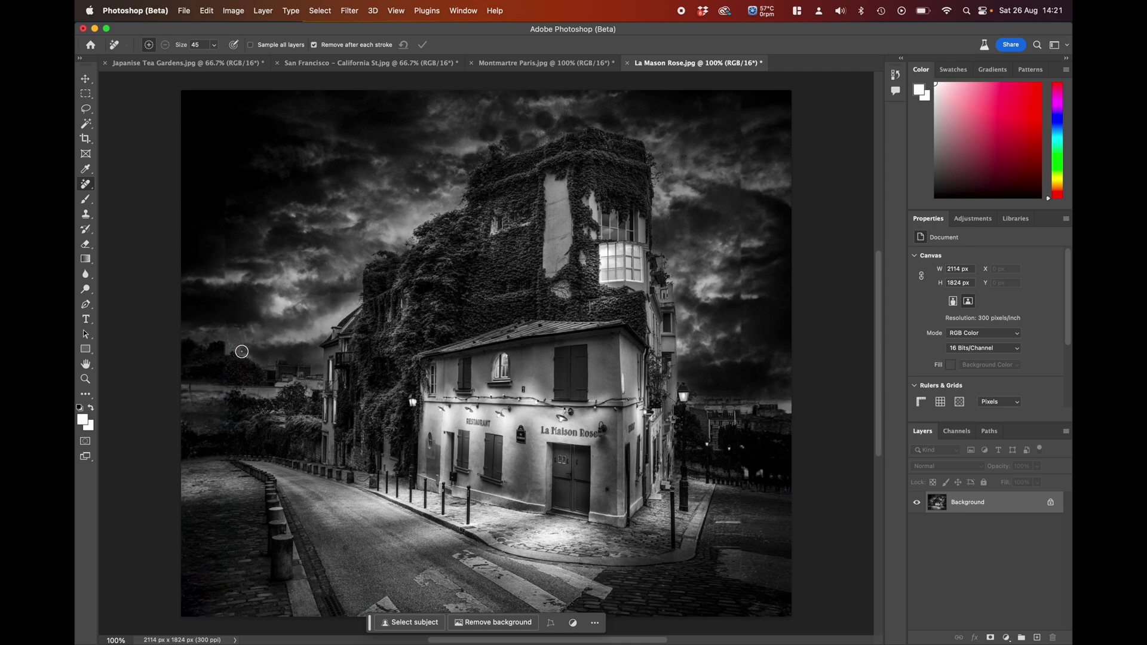
{"action": "scroll", "coordinate": [244, 318], "scroll_direction": "right", "scroll_amount": 10}
{"action": "scroll", "coordinate": [243, 318], "scroll_direction": "down", "scroll_amount": 5}
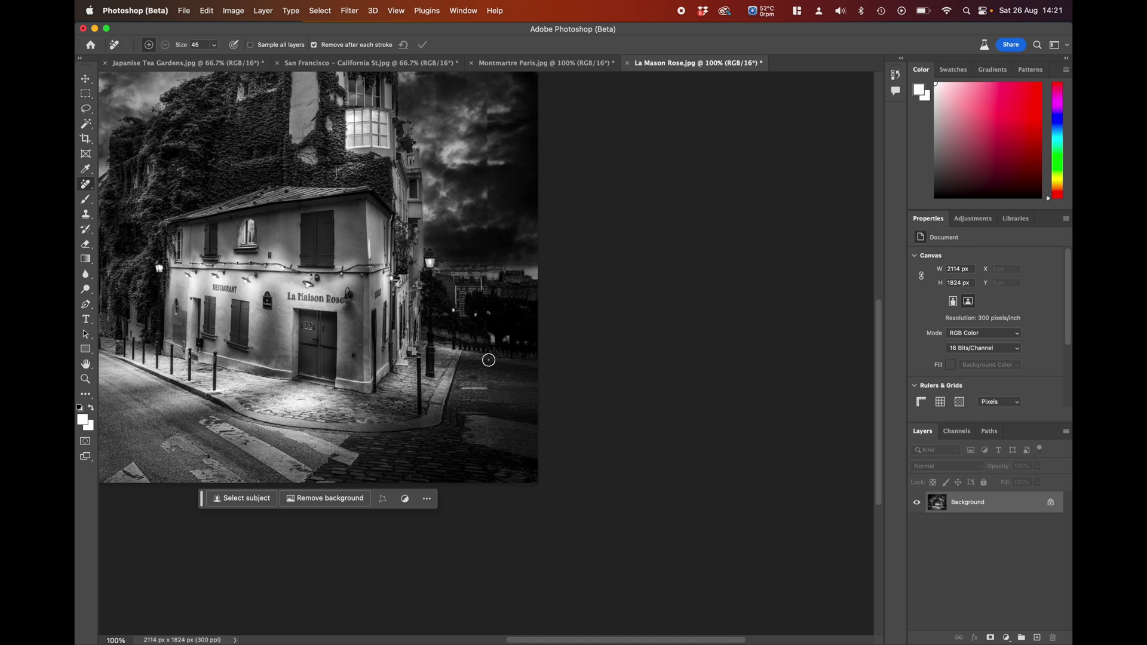
{"action": "left_click_drag", "start_coordinate": [489, 359], "coordinate": [487, 472]}
{"action": "left_click_drag", "start_coordinate": [356, 285], "coordinate": [592, 414]}
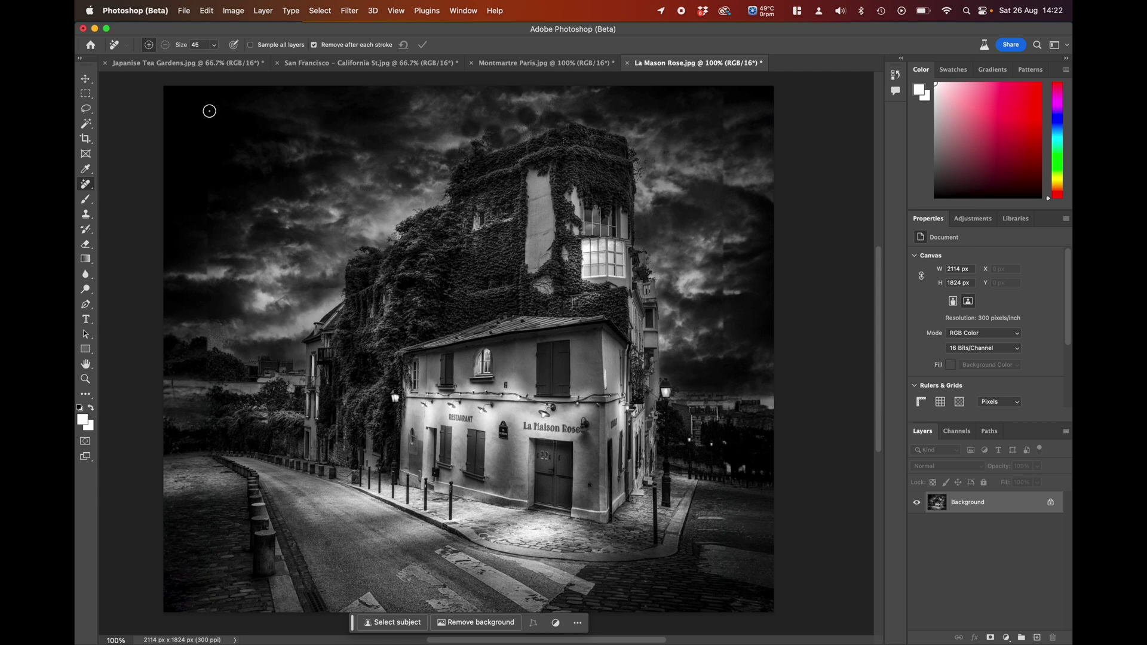
Step: Review the finished Japanise Tea Gardens.jpg and San Francisco – California St.jpg images
{"action": "left_click", "coordinate": [187, 70]}
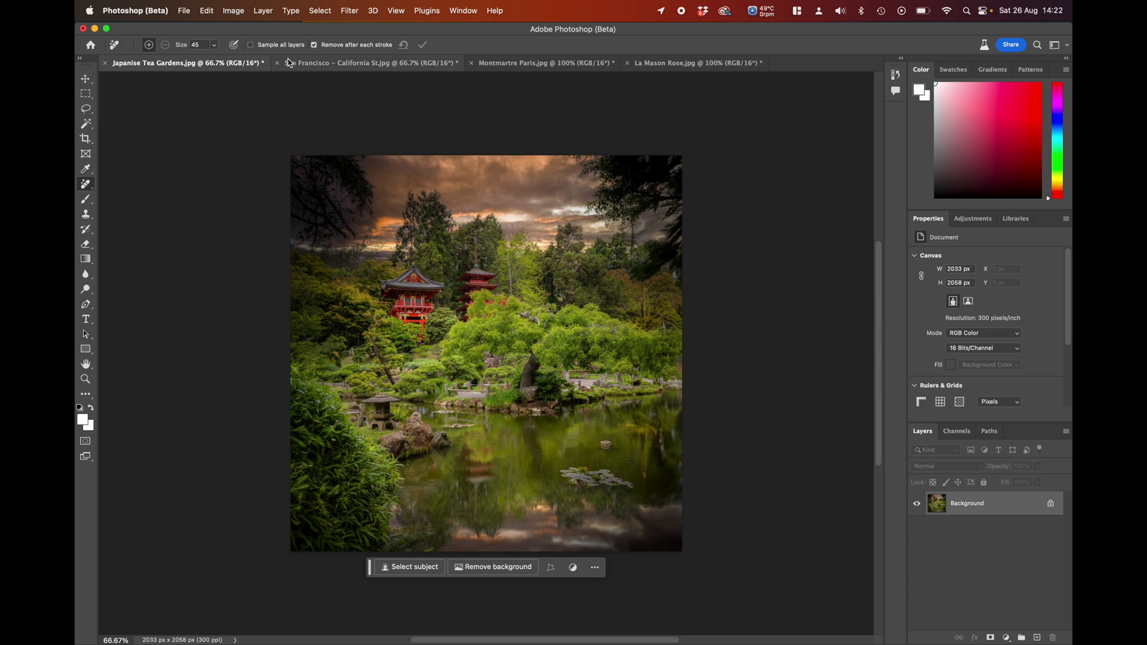
{"action": "left_click", "coordinate": [303, 70]}
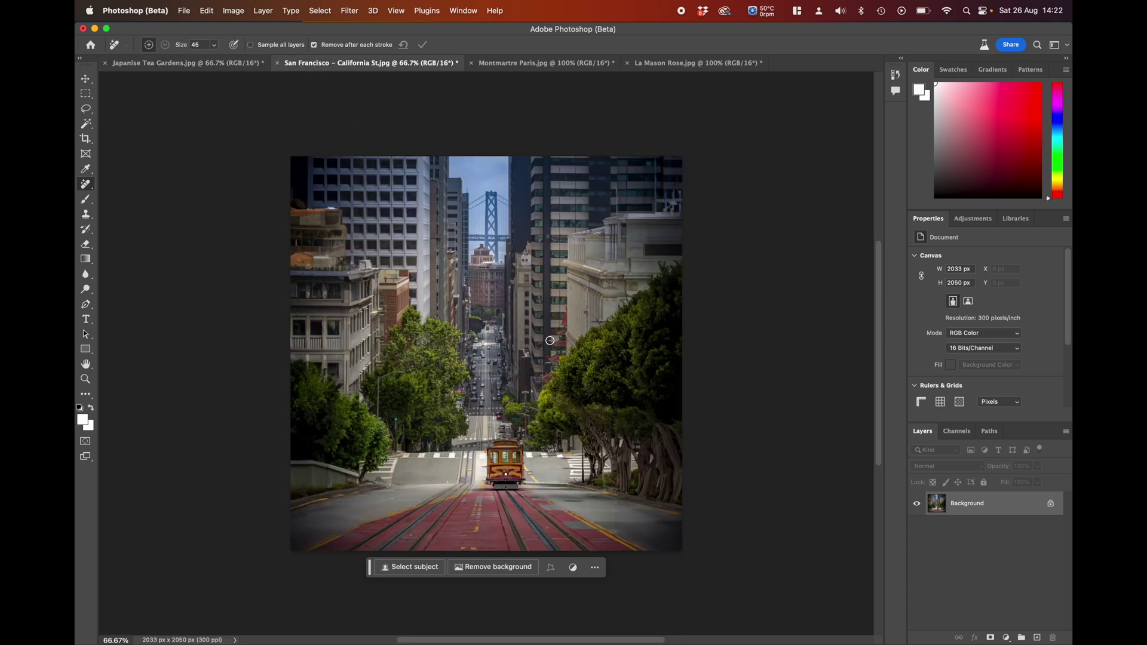